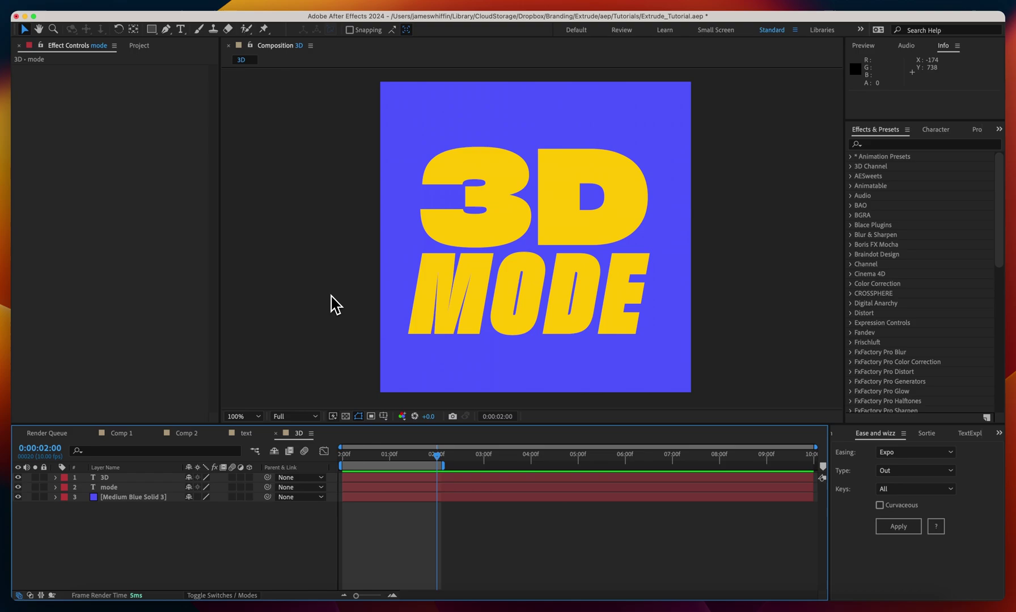
- Select the '3D' text layer in the composition
{"action": "left_click", "coordinate": [508, 234]}
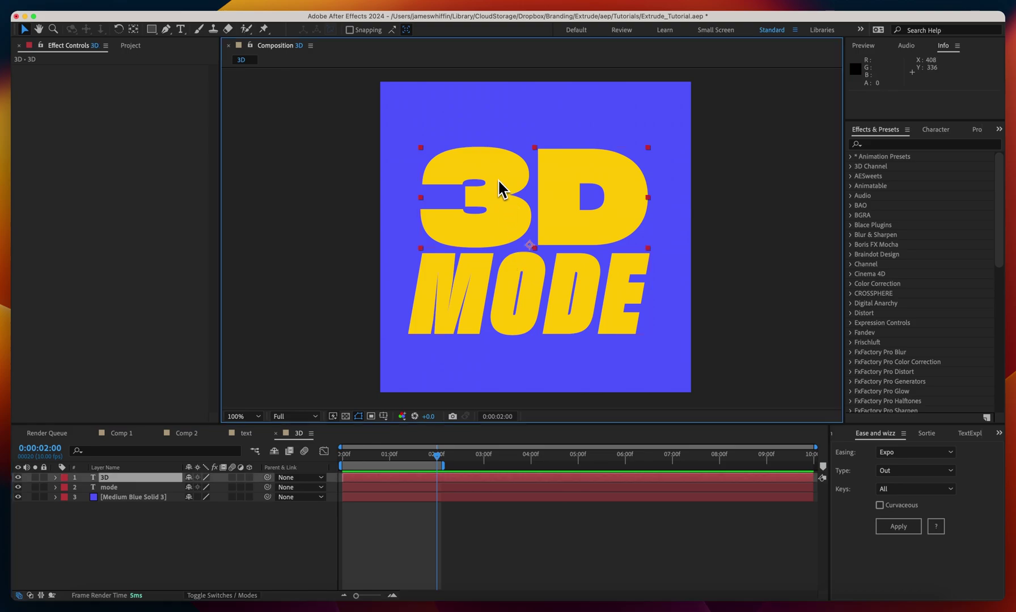
- Apply Extrude to the 3D text layer with Mode set to 3D Camera
{"action": "key", "text": "ctrl+space"}
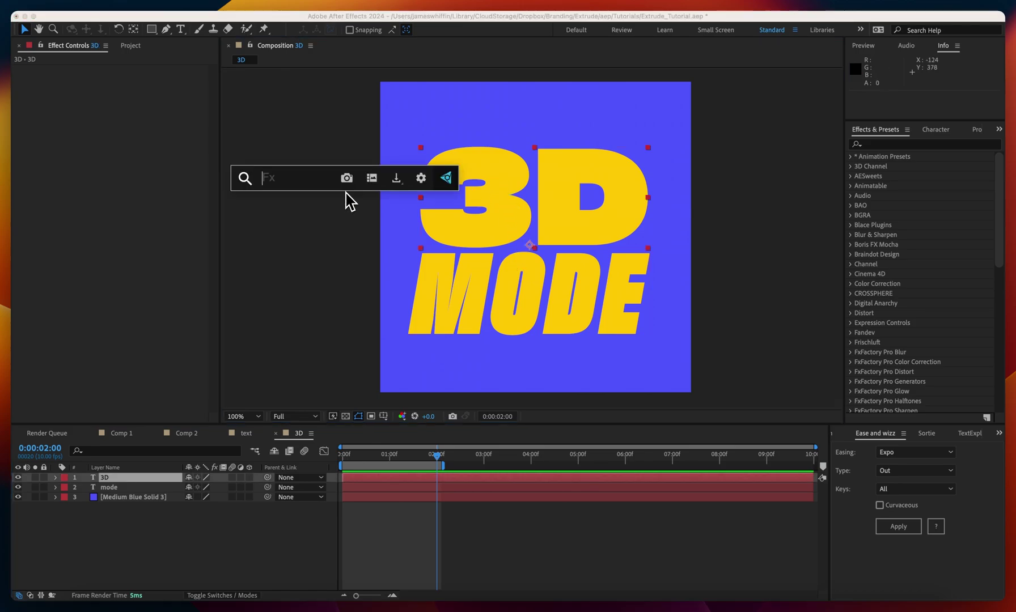
{"action": "type", "text": "extrude"}
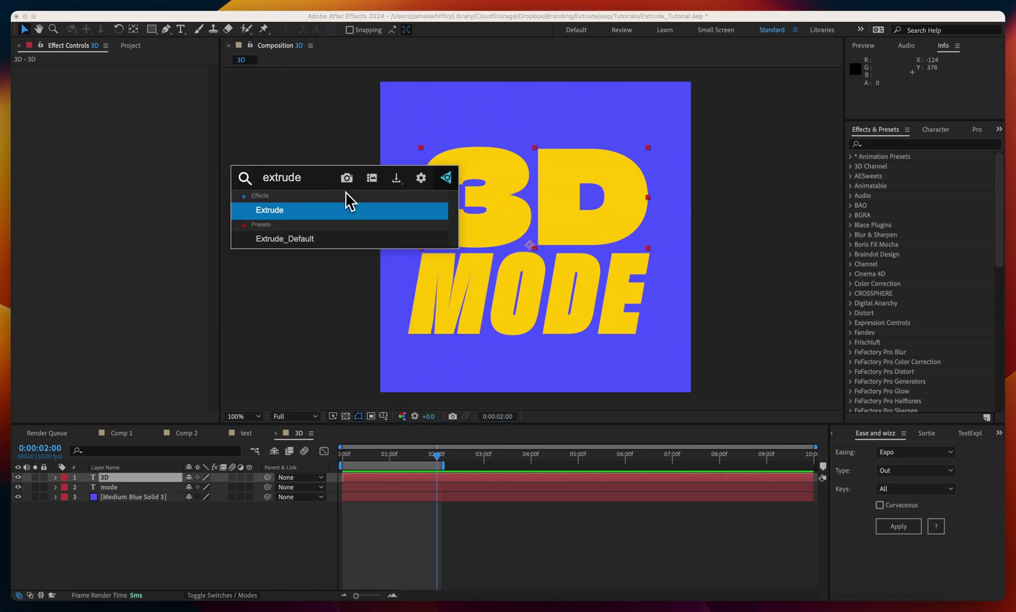
{"action": "left_click", "coordinate": [333, 239]}
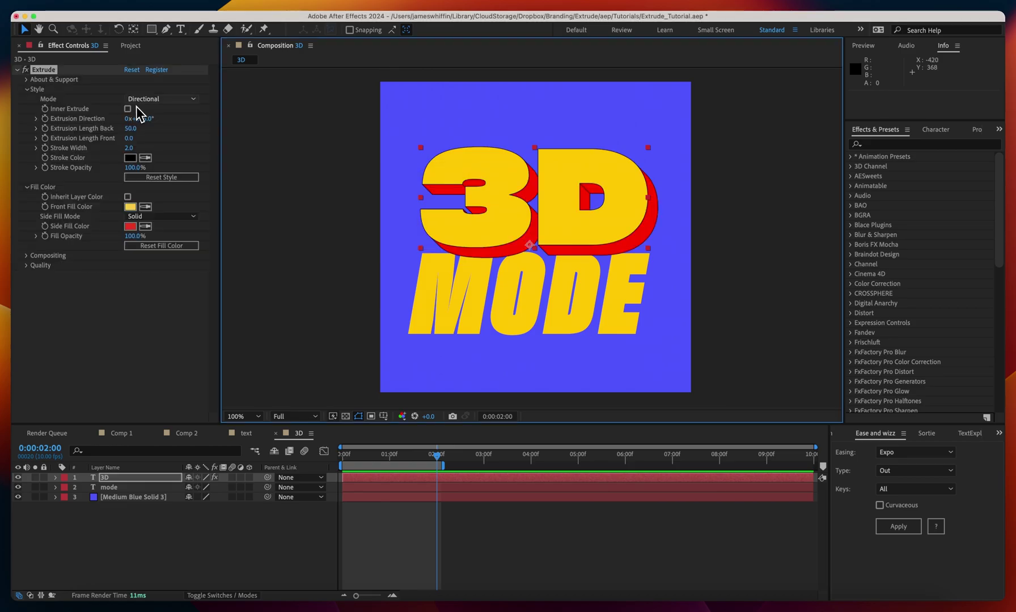
{"action": "left_click", "coordinate": [159, 98]}
{"action": "left_click", "coordinate": [141, 132]}
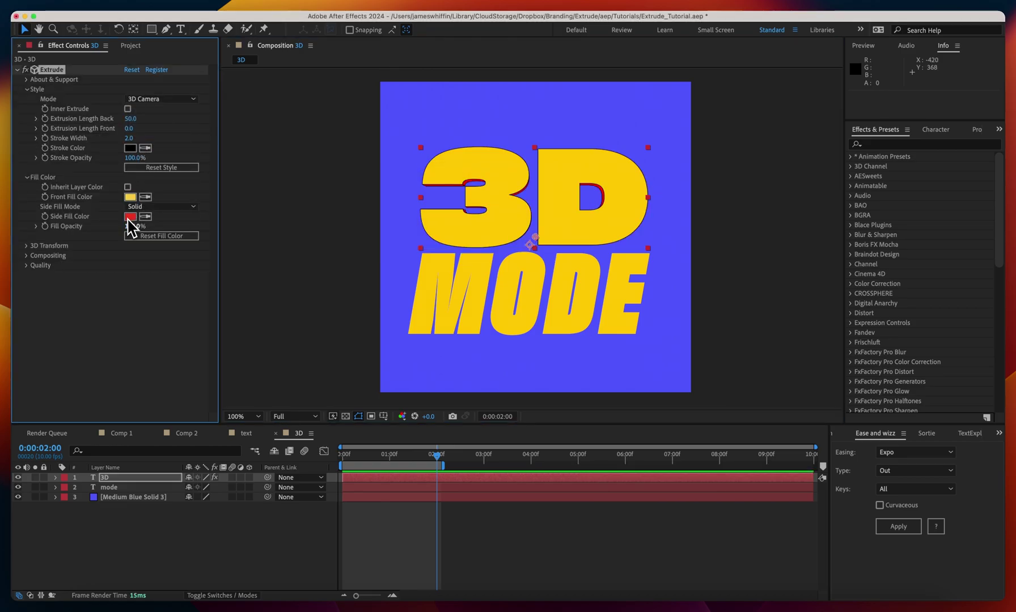
- Copy the Extrude effect with property links and paste it onto the mode layer
{"action": "left_click", "coordinate": [131, 2]}
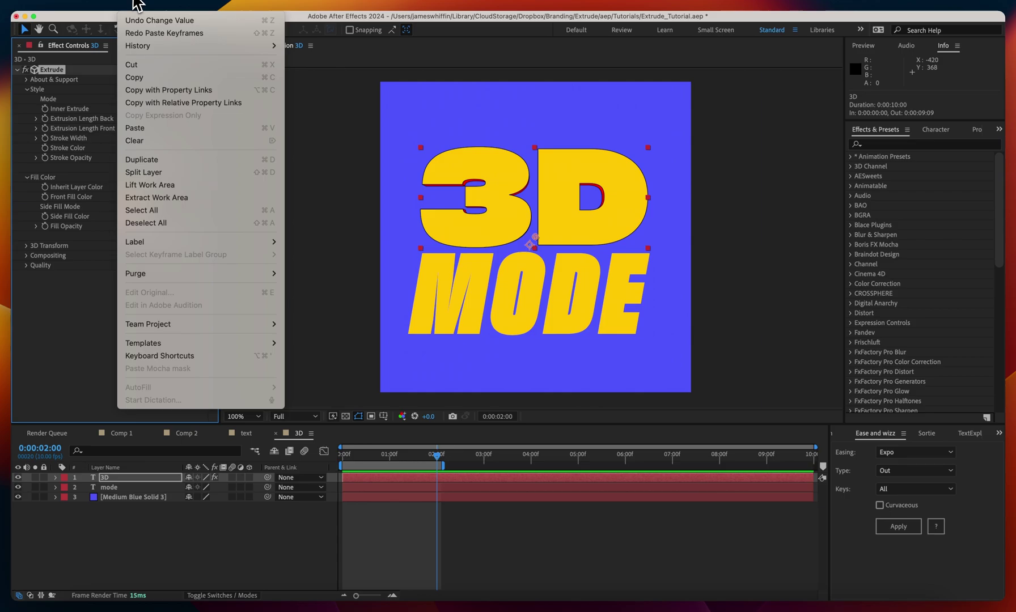
{"action": "left_click", "coordinate": [150, 94]}
{"action": "left_click", "coordinate": [115, 487]}
{"action": "key", "text": "super+v"}
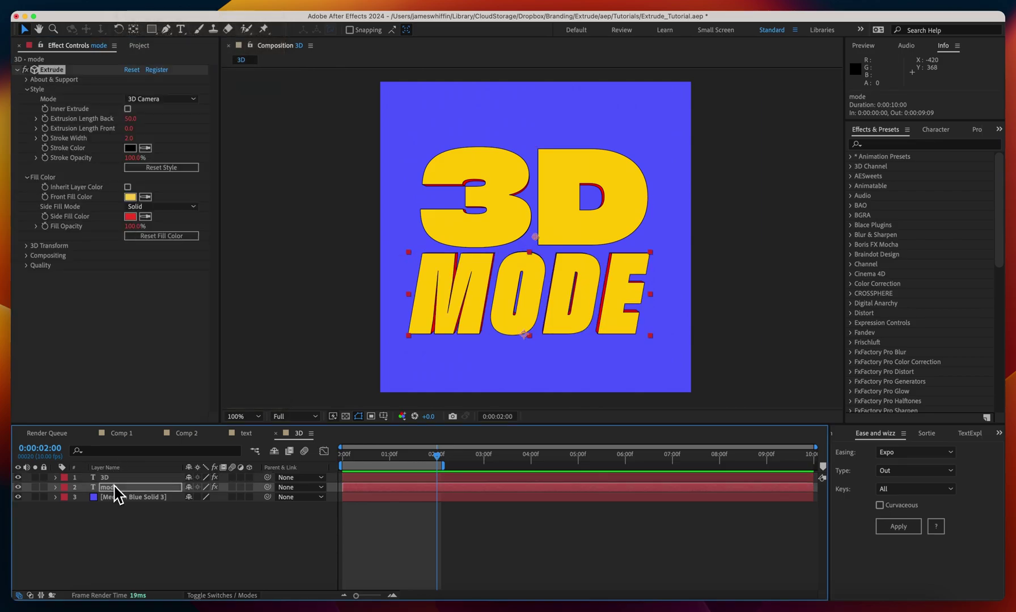
{"action": "left_click", "coordinate": [137, 479]}
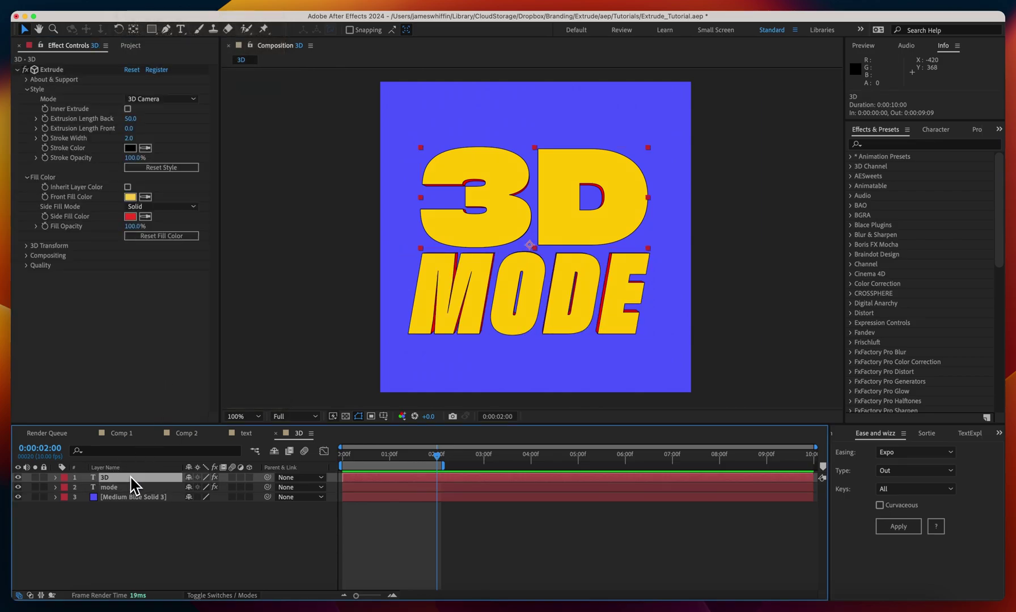
{"action": "left_click", "coordinate": [249, 477]}
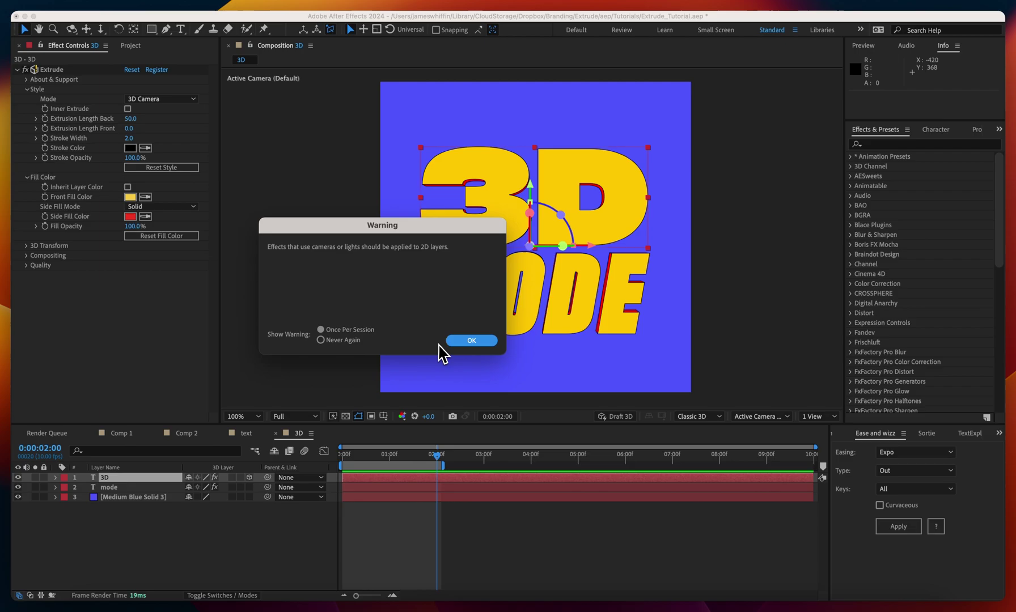
{"action": "left_click", "coordinate": [467, 342]}
{"action": "left_click", "coordinate": [251, 477]}
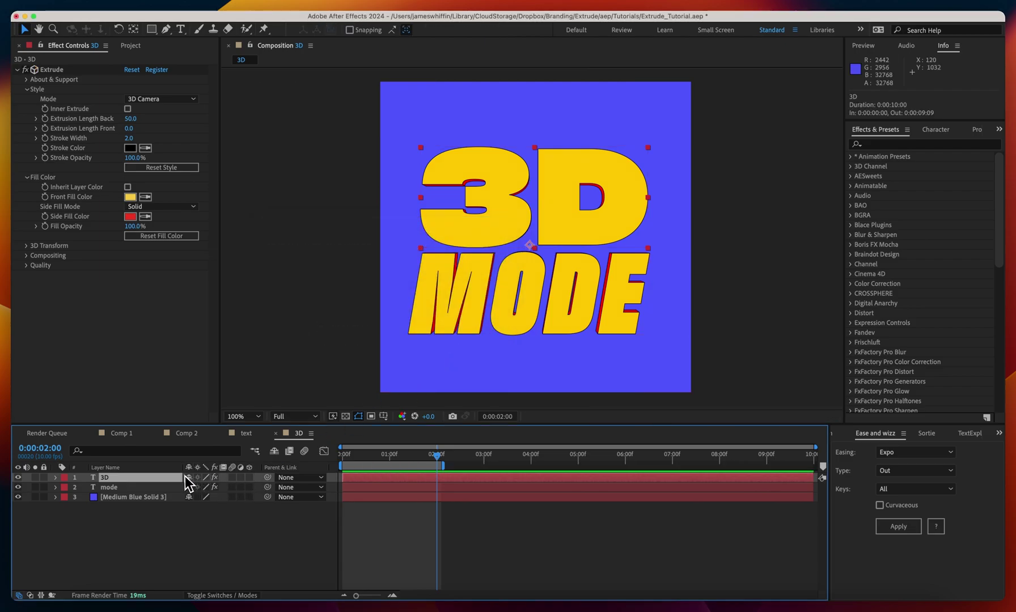
{"action": "mouse_move", "coordinate": [496, 208]}
{"action": "left_mouse_down"}
{"action": "mouse_move", "coordinate": [528, 159]}
{"action": "mouse_move", "coordinate": [705, 175]}
{"action": "left_mouse_up"}
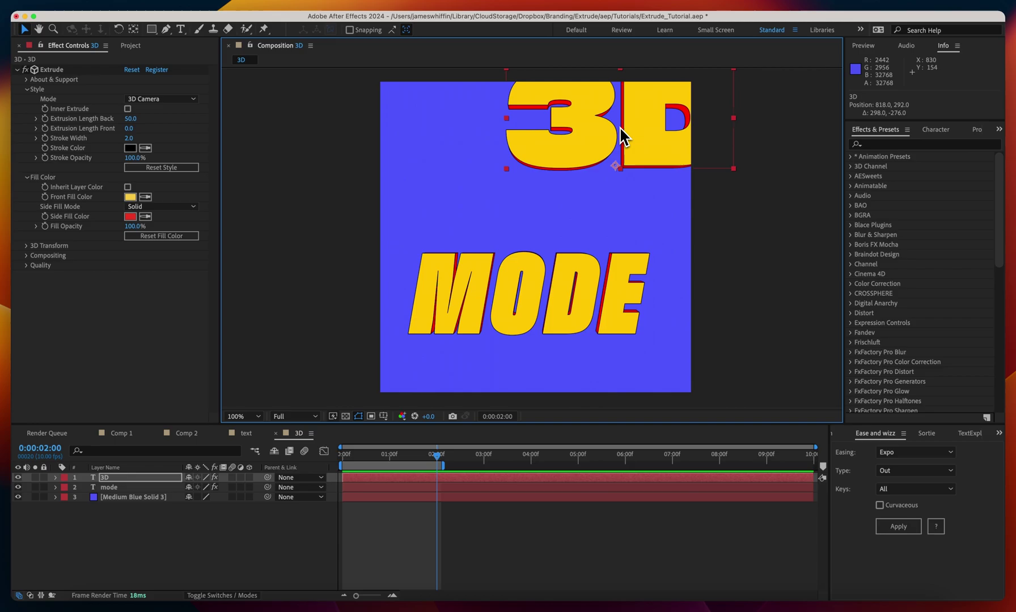
{"action": "key", "text": "super+z"}
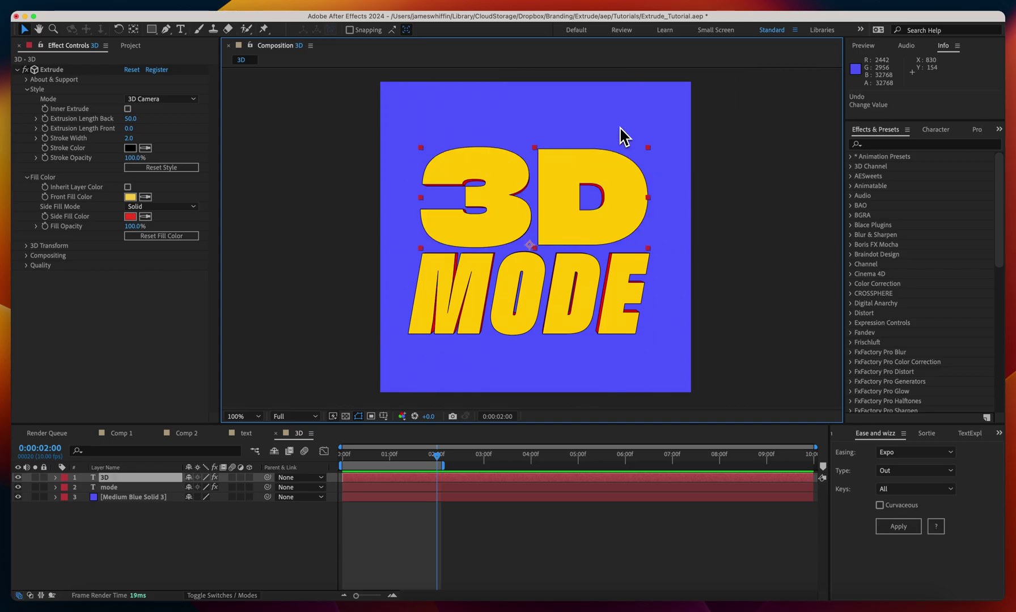
- Add a null, apply HandyCam and run Setup, then orbit and tilt the camera
{"action": "key", "text": "super+alt+shift+y"}
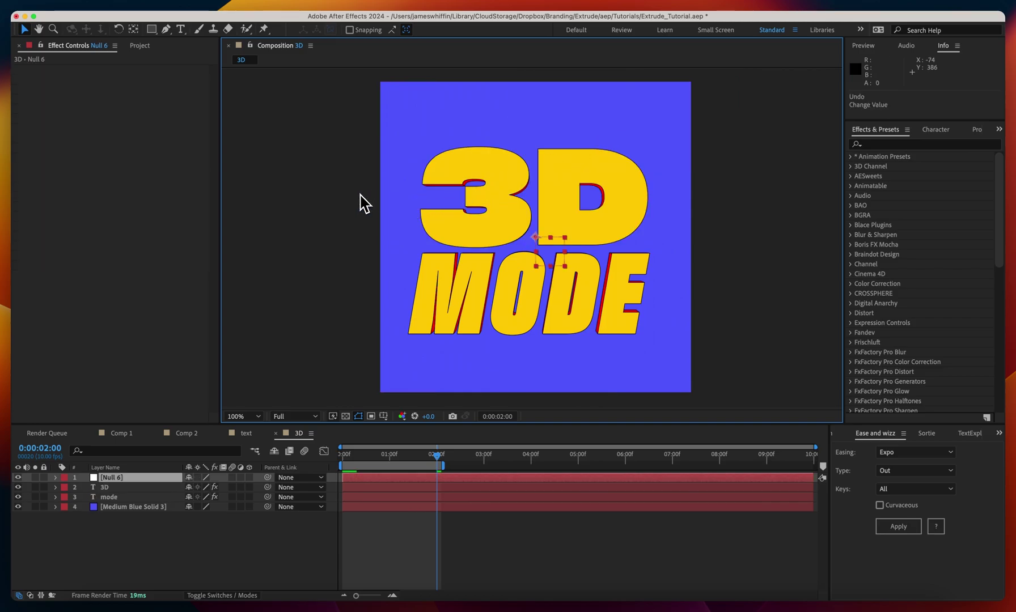
{"action": "key", "text": "ctrl+space"}
{"action": "type", "text": "handy"}
{"action": "key", "text": "Return"}
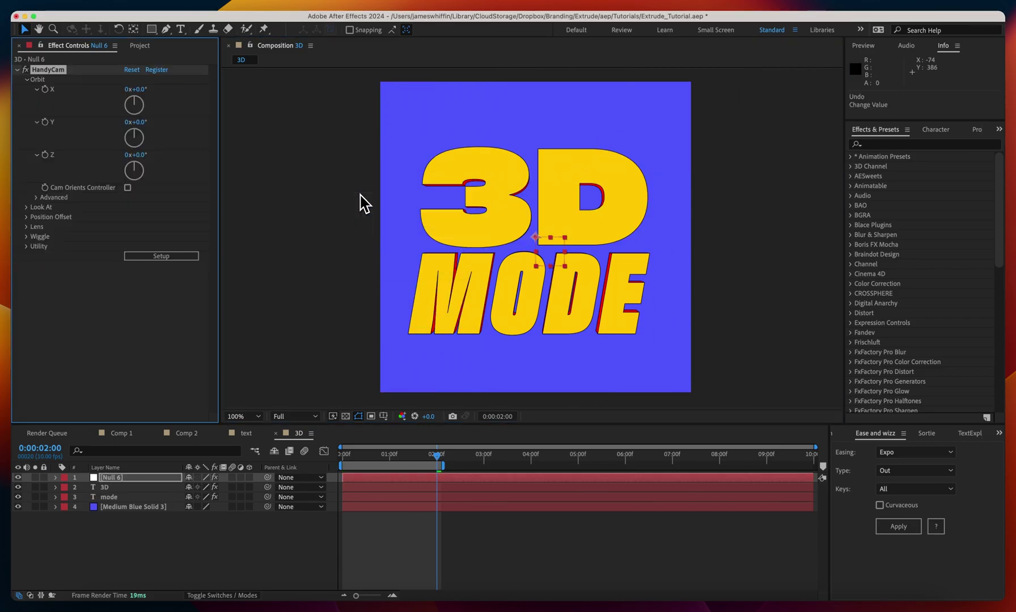
{"action": "left_click", "coordinate": [134, 257]}
{"action": "mouse_move", "coordinate": [134, 137]}
{"action": "left_mouse_down"}
{"action": "mouse_move", "coordinate": [180, 127]}
{"action": "mouse_move", "coordinate": [166, 132]}
{"action": "left_mouse_up"}
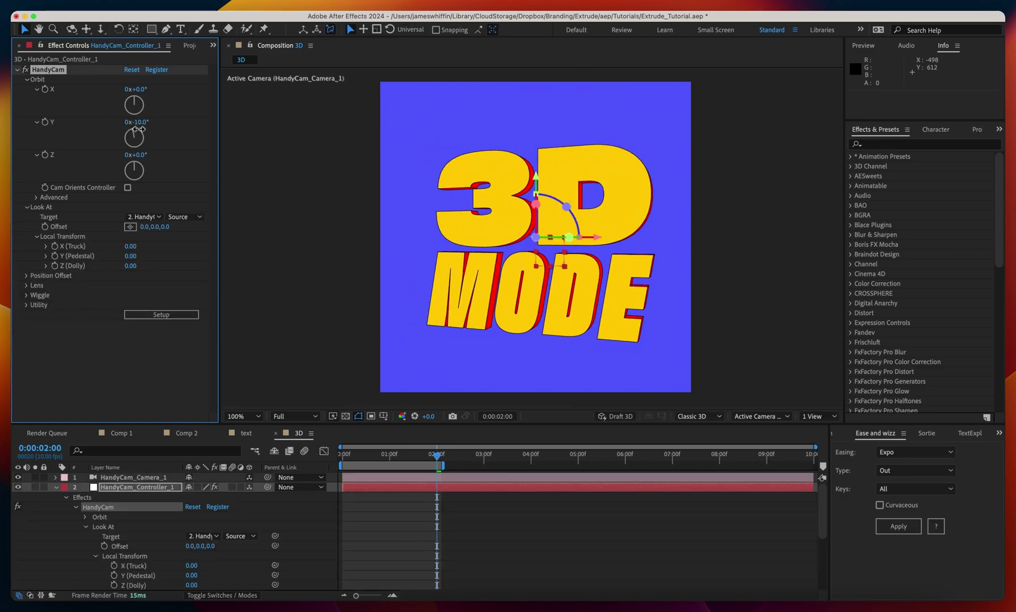
{"action": "left_click_drag", "start_coordinate": [141, 89], "coordinate": [136, 93]}
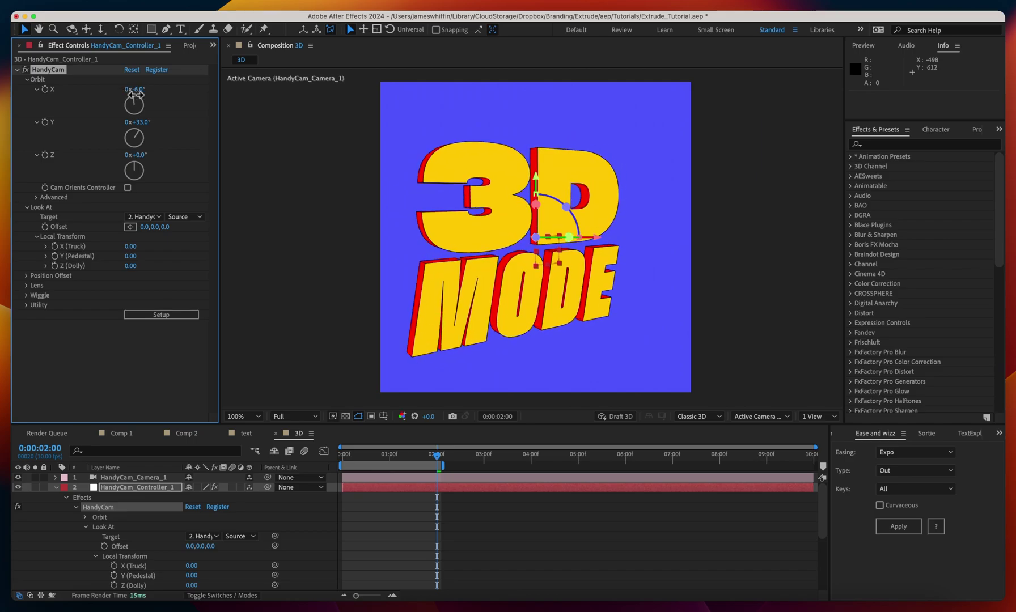
- Create an Extrude Parent Null for the MODE text and place it beneath the 3D layer
{"action": "left_click", "coordinate": [55, 487]}
{"action": "left_click", "coordinate": [58, 506]}
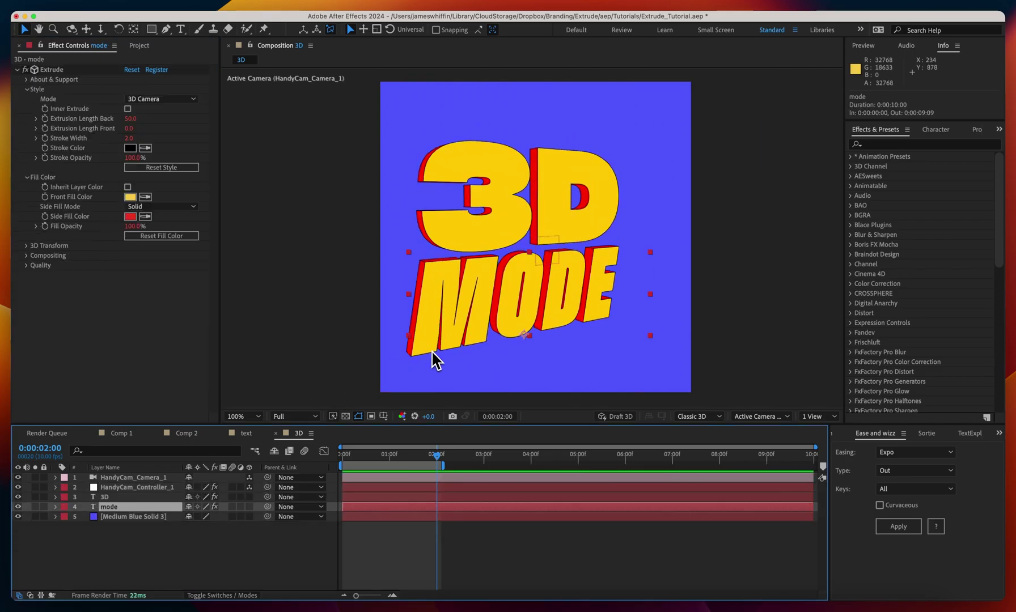
{"action": "left_click", "coordinate": [25, 246]}
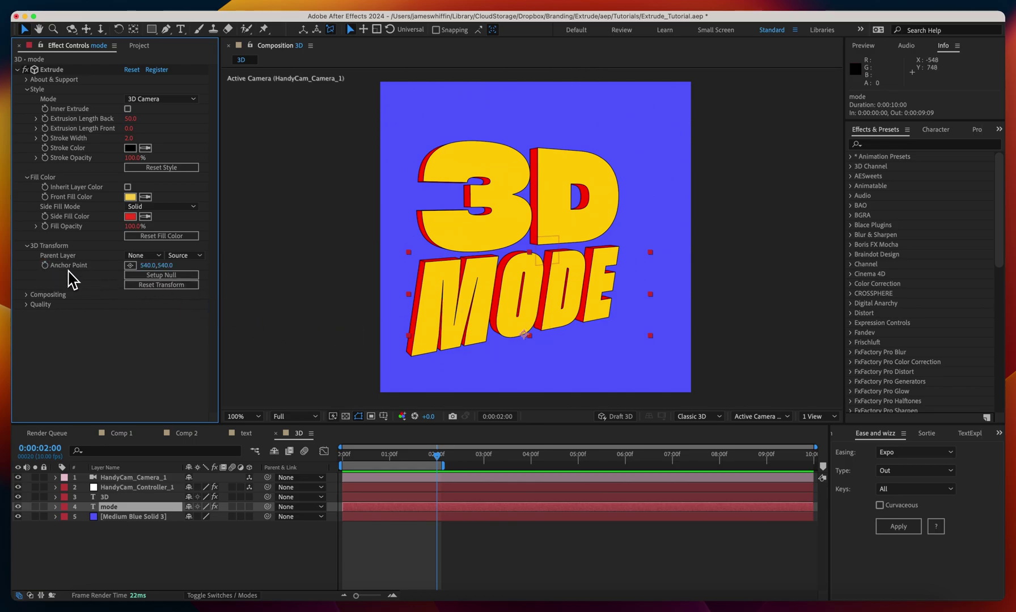
{"action": "left_click", "coordinate": [139, 275]}
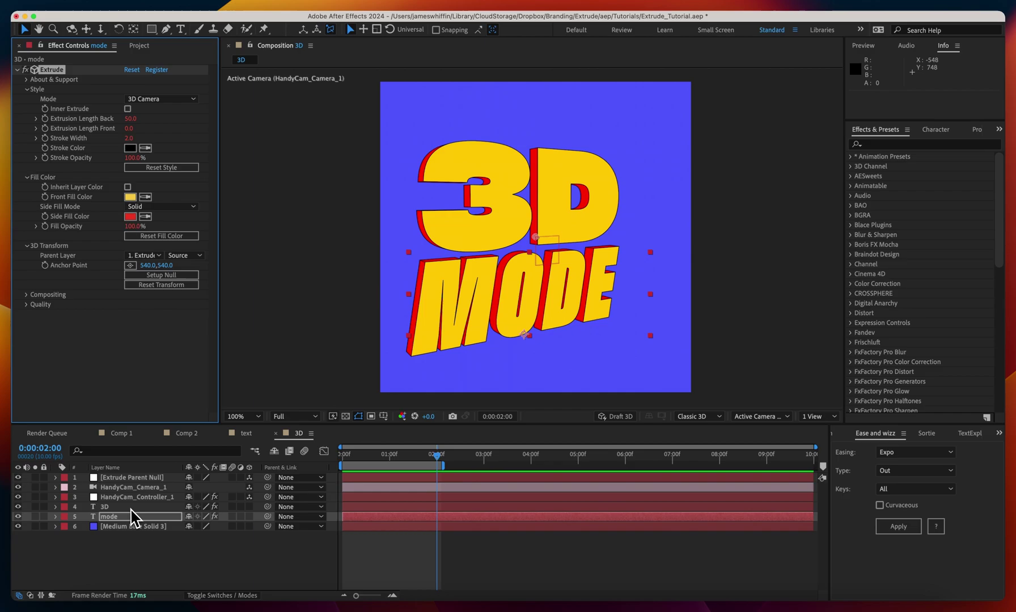
{"action": "left_click_drag", "start_coordinate": [133, 477], "coordinate": [131, 517]}
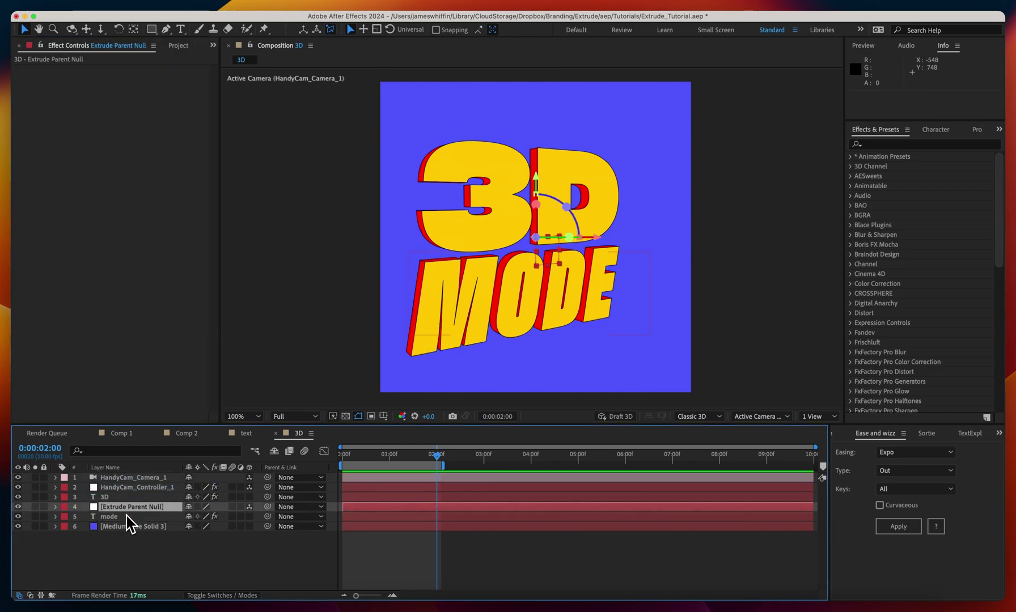
{"action": "left_click", "coordinate": [128, 517]}
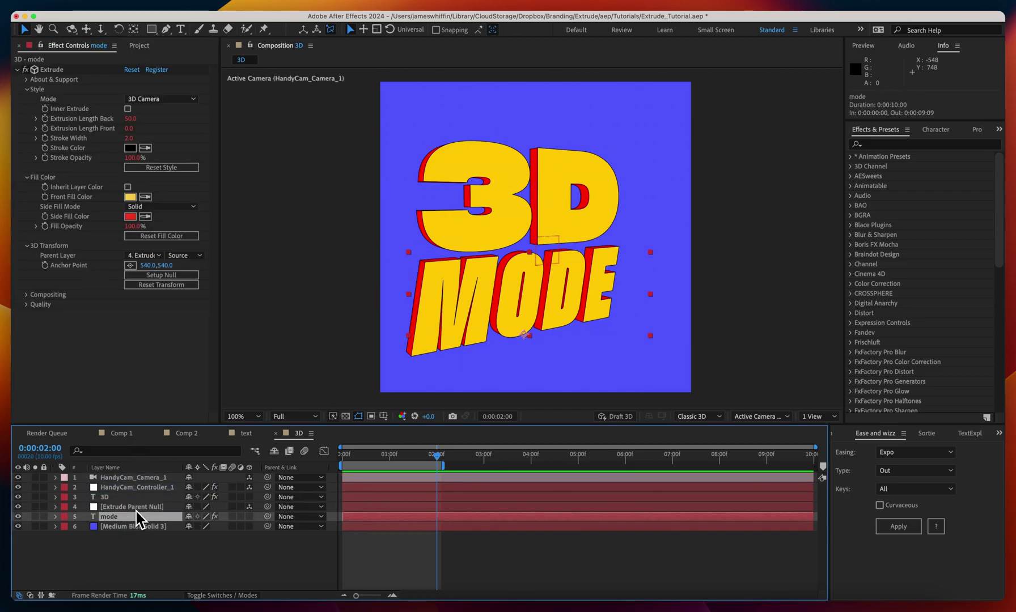
- Rename the parent null 'mode xform' and scrub its Y Rotation to turn MODE
{"action": "key", "text": "super+Up"}
{"action": "key", "text": "Return"}
{"action": "type", "text": "m"}
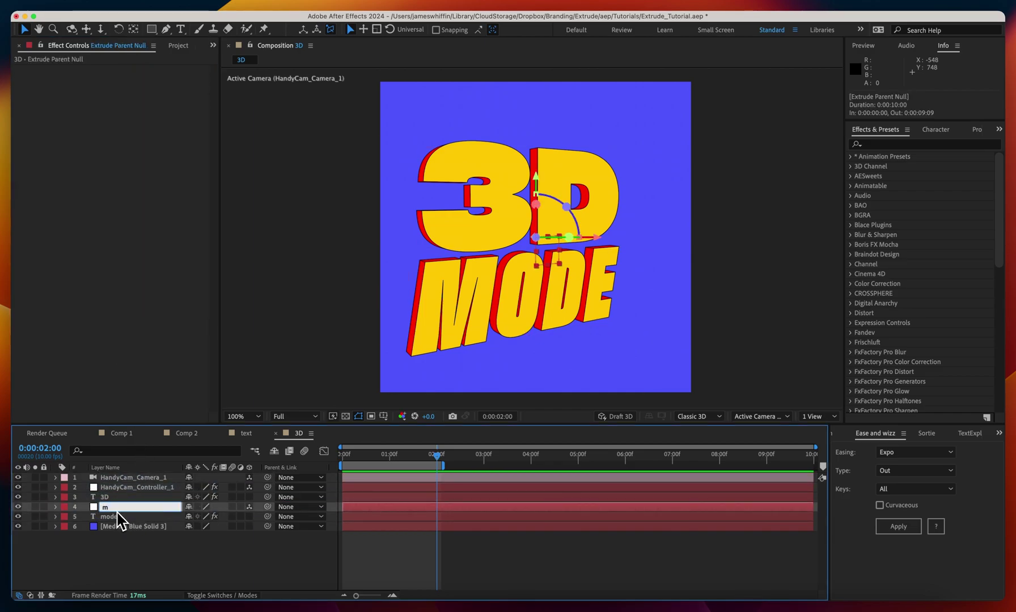
{"action": "type", "text": "ode xform"}
{"action": "key", "text": "Return"}
{"action": "key", "text": "r"}
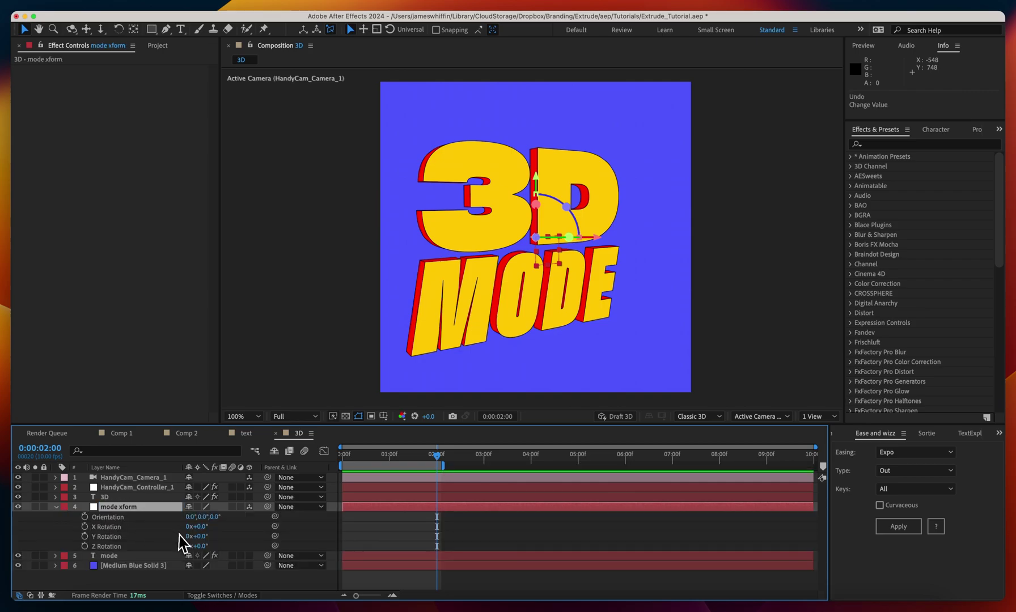
{"action": "mouse_move", "coordinate": [196, 536]}
{"action": "left_mouse_down"}
{"action": "mouse_move", "coordinate": [228, 525]}
{"action": "mouse_move", "coordinate": [129, 535]}
{"action": "left_mouse_up"}
{"action": "key", "text": "r"}
{"action": "left_click", "coordinate": [98, 541]}
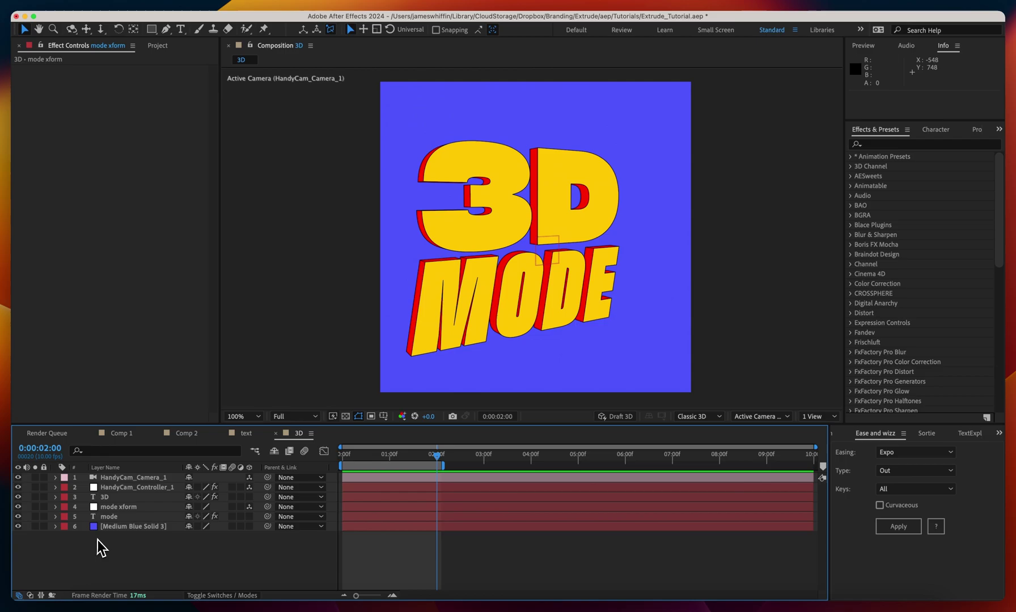
- Swing HandyCam_Controller_1's Orbit Y to edge-on, then back to nearly 0°
{"action": "left_click", "coordinate": [119, 487]}
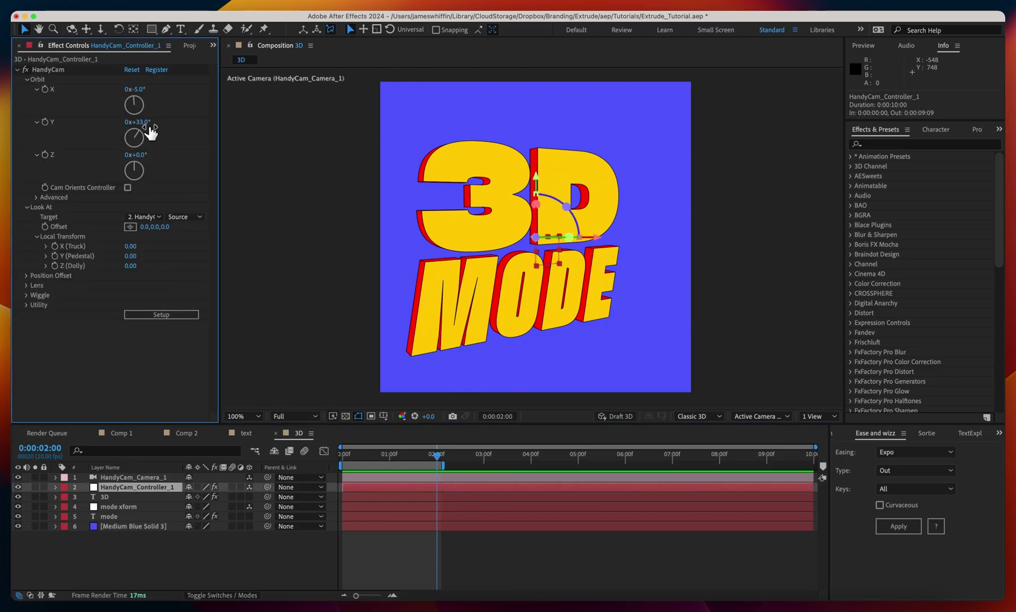
{"action": "mouse_move", "coordinate": [137, 122]}
{"action": "left_mouse_down"}
{"action": "mouse_move", "coordinate": [169, 125]}
{"action": "mouse_move", "coordinate": [146, 122]}
{"action": "left_mouse_up"}
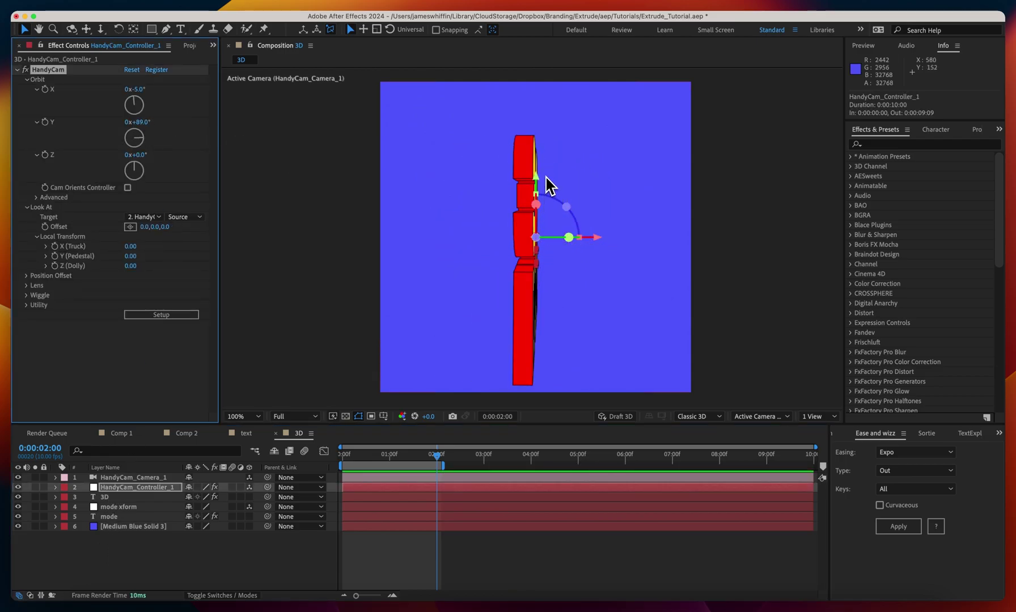
{"action": "left_click_drag", "start_coordinate": [137, 122], "coordinate": [100, 122]}
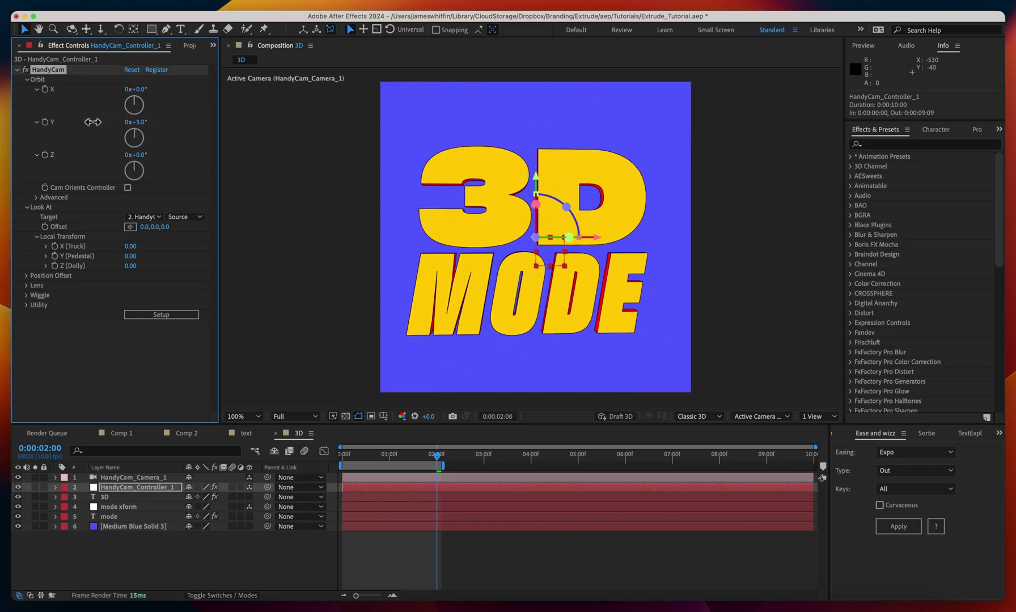
{"action": "left_click", "coordinate": [121, 507]}
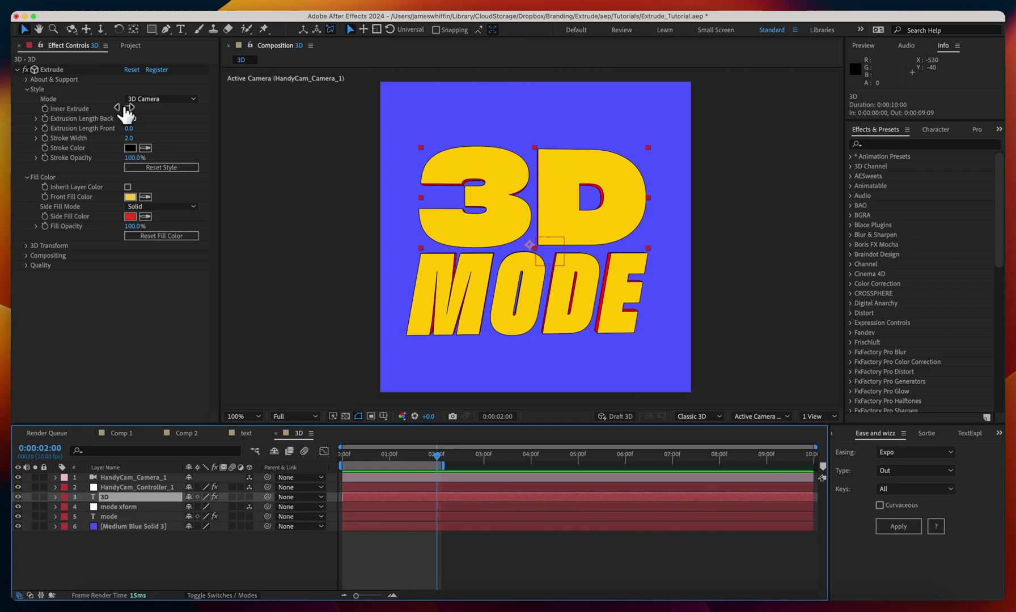
- Set the 3D text's Extrusion Length Back to 200 and Front to -200
{"action": "left_click", "coordinate": [131, 119]}
{"action": "key", "text": "Tab"}
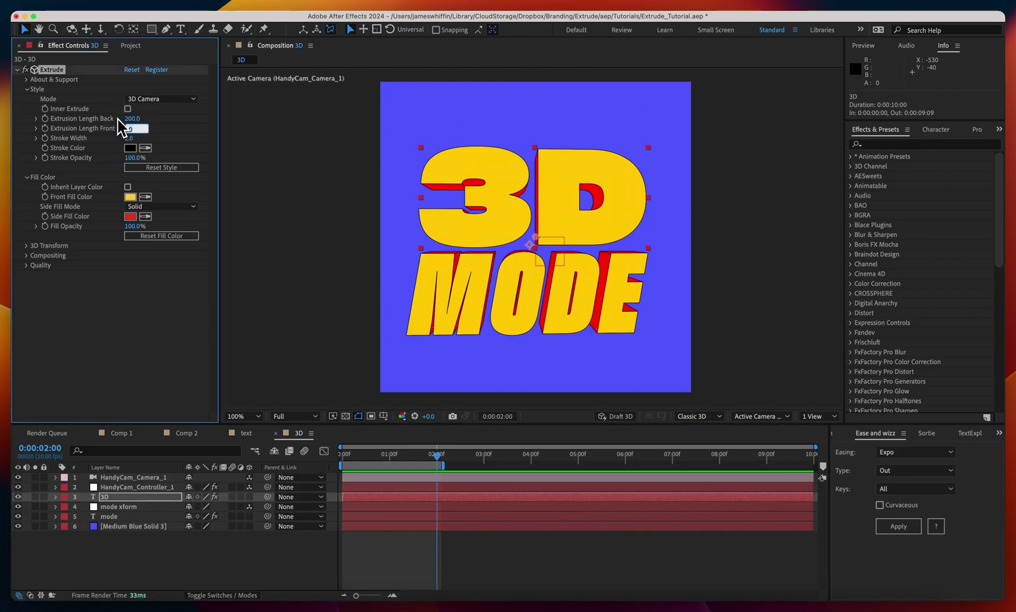
{"action": "key", "text": "Return"}
{"action": "left_click", "coordinate": [132, 486]}
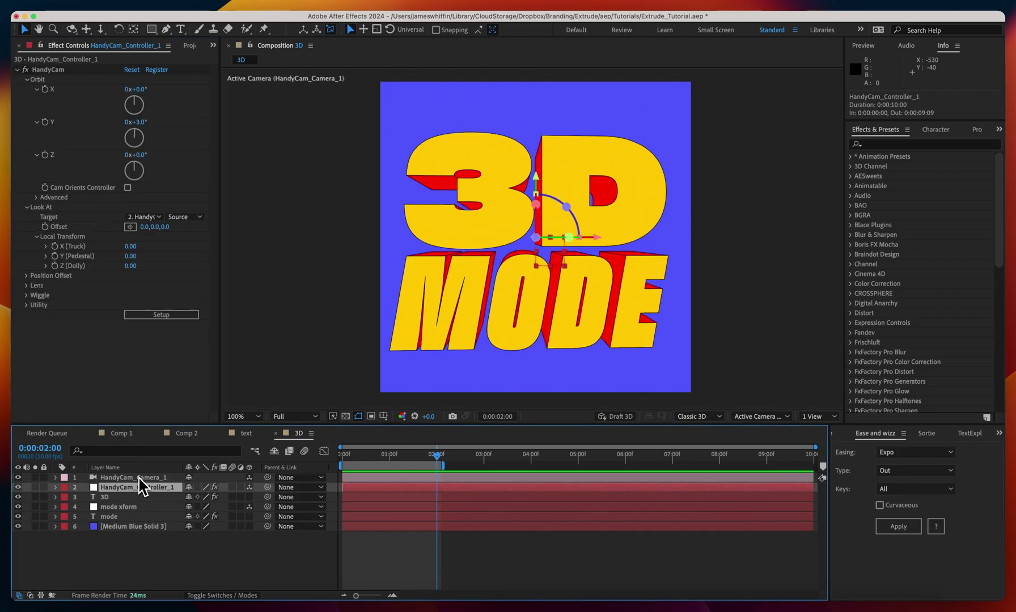
{"action": "left_click_drag", "start_coordinate": [136, 122], "coordinate": [202, 127]}
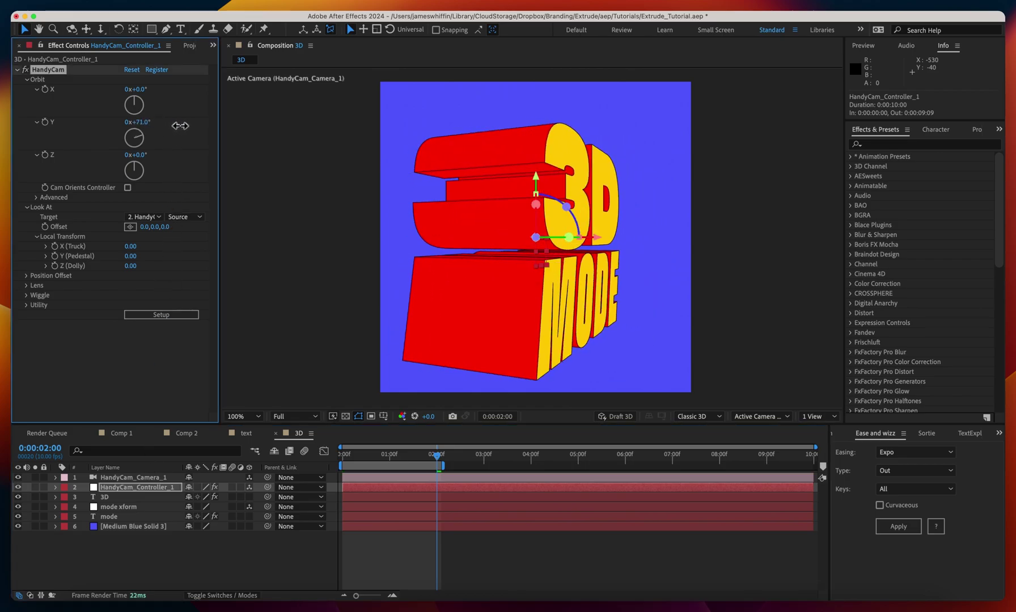
{"action": "key", "text": "super+z"}
{"action": "left_click", "coordinate": [125, 497]}
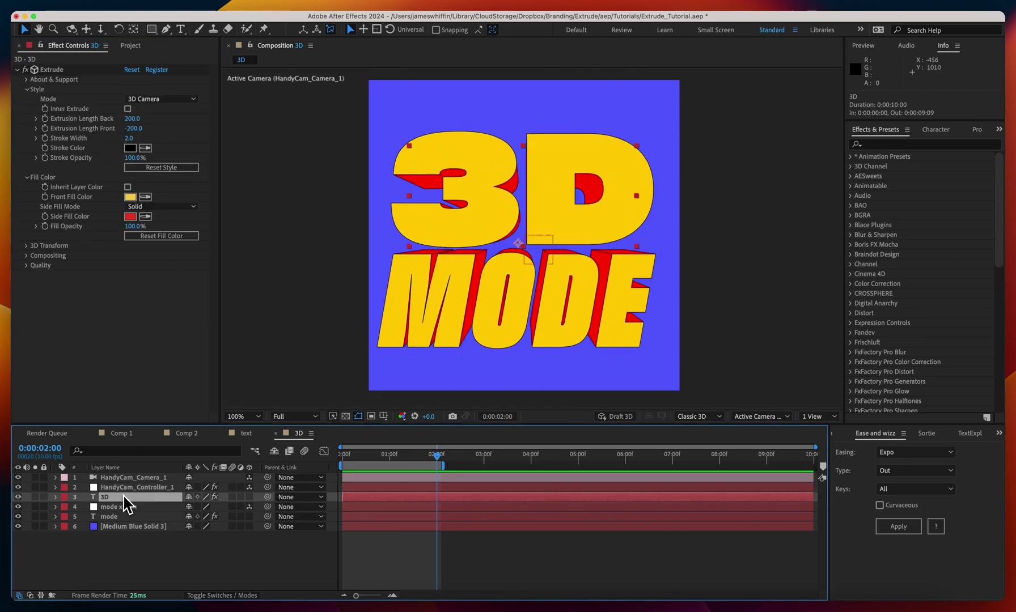
{"action": "left_click", "coordinate": [138, 98]}
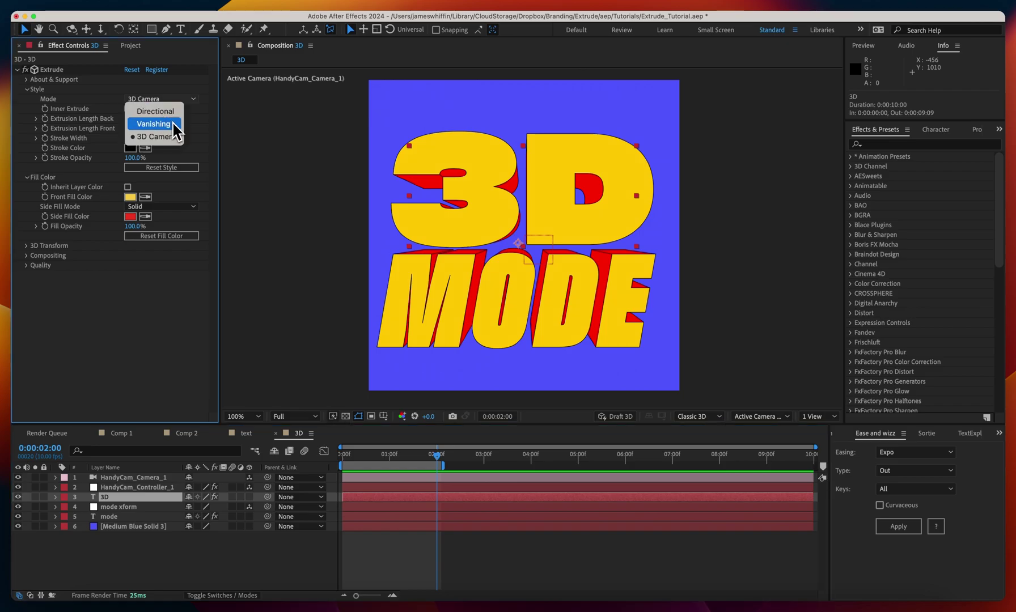
- Keep 3D Camera mode, enable Dolly Zoom, raise Focal Length to 1225, and orbit the camera
{"action": "left_click", "coordinate": [163, 136]}
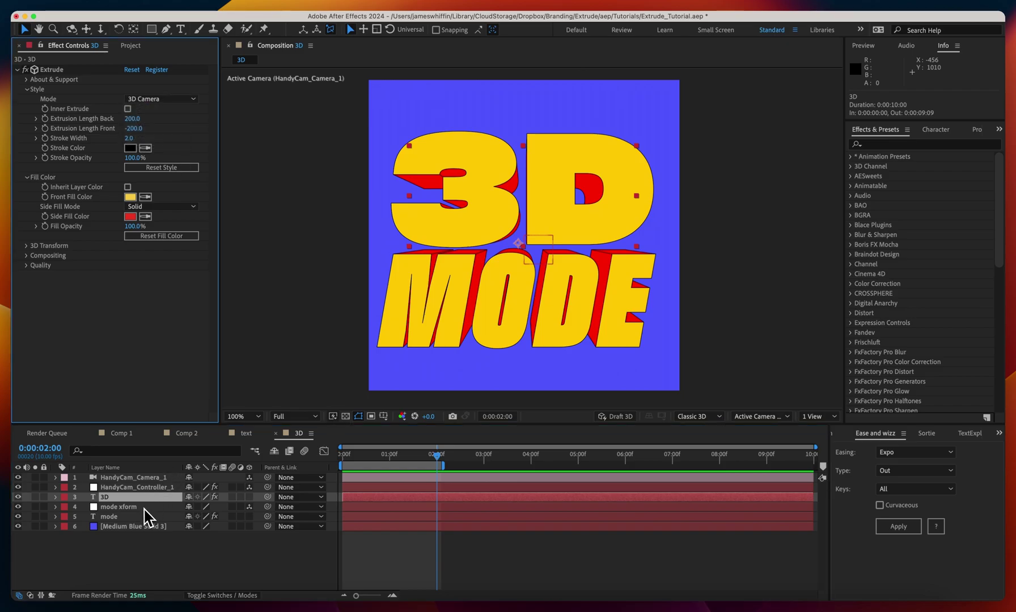
{"action": "left_click", "coordinate": [132, 488]}
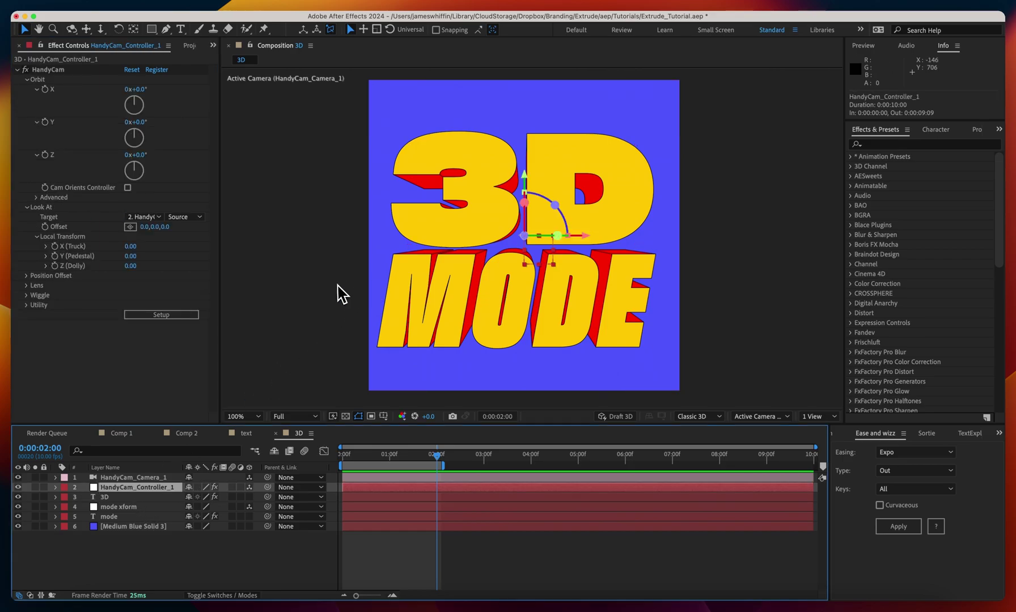
{"action": "left_click", "coordinate": [28, 286]}
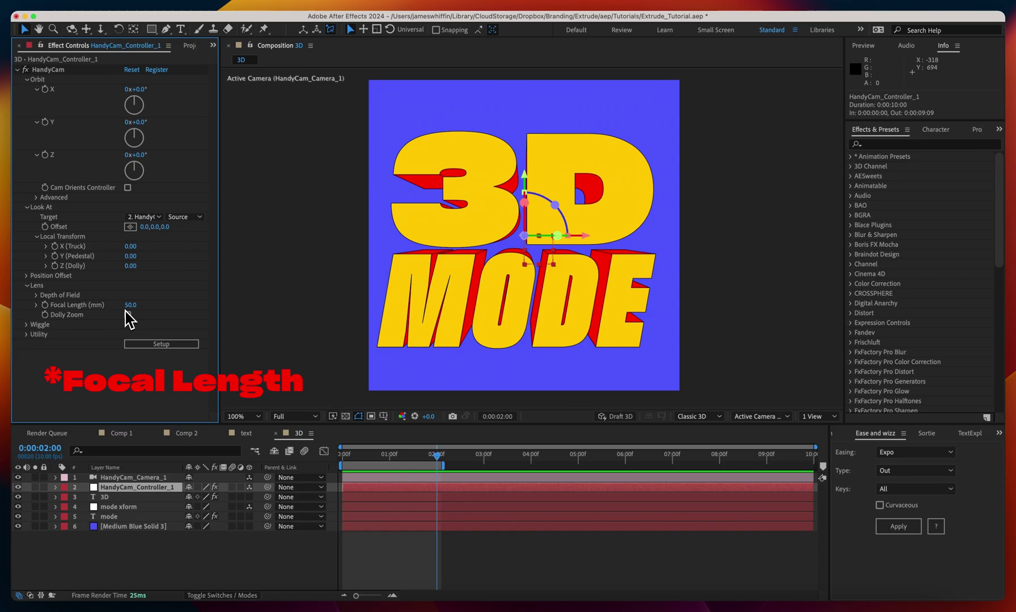
{"action": "mouse_move", "coordinate": [130, 122]}
{"action": "left_mouse_down"}
{"action": "mouse_move", "coordinate": [145, 122]}
{"action": "mouse_move", "coordinate": [244, 228]}
{"action": "left_mouse_up"}
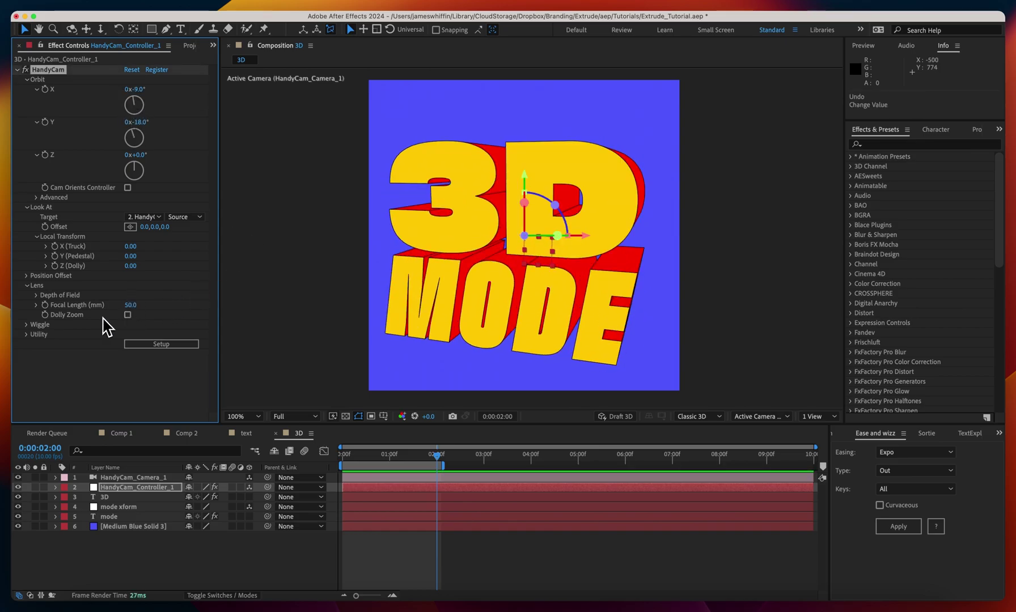
{"action": "left_click_drag", "start_coordinate": [131, 305], "coordinate": [754, 303]}
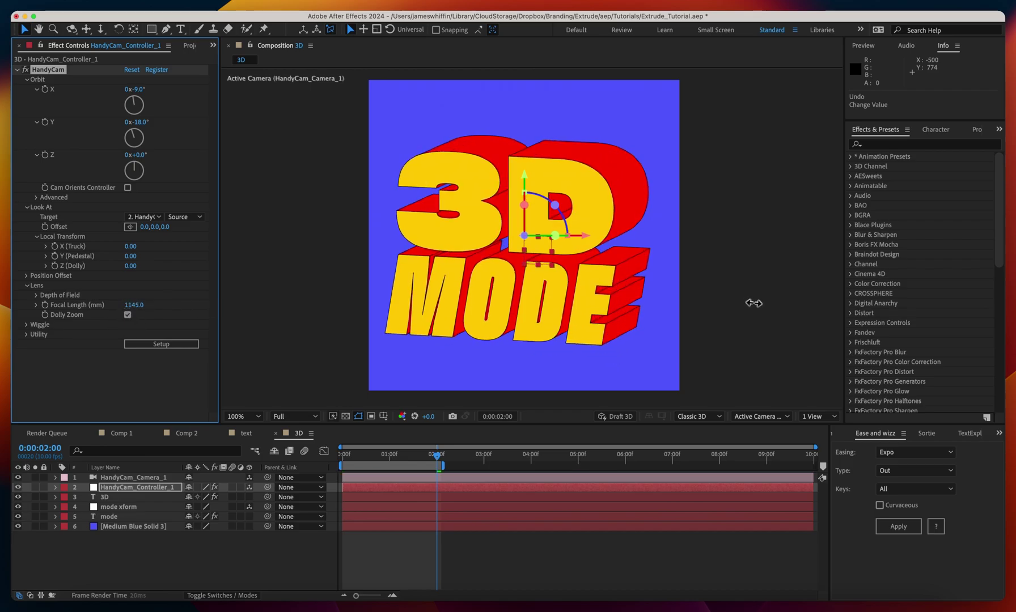
{"action": "left_click_drag", "start_coordinate": [135, 122], "coordinate": [177, 99]}
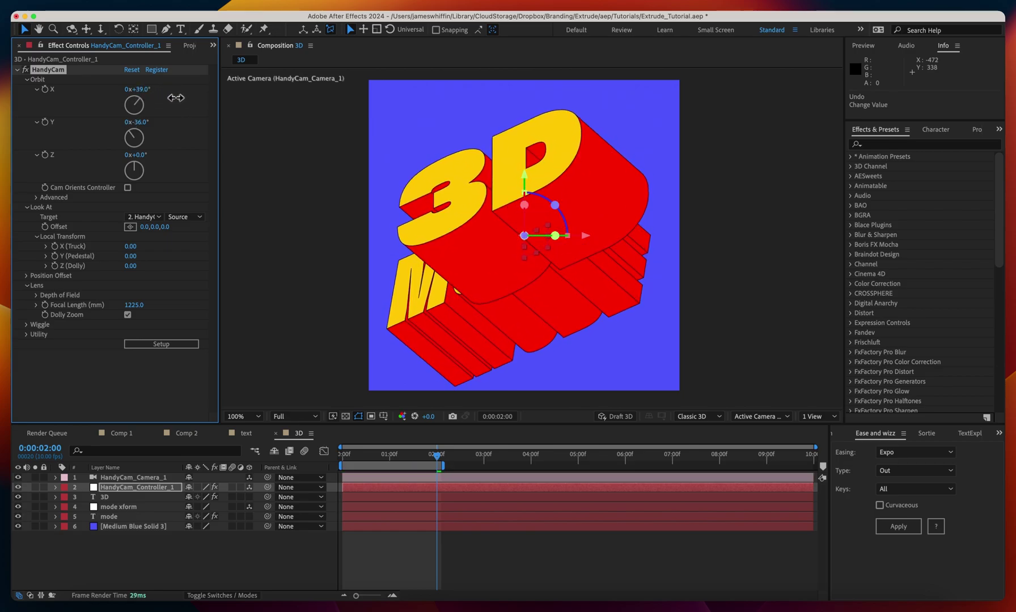
- Move the 3D layer below the mode layer so MODE renders in front
{"action": "left_click", "coordinate": [117, 561]}
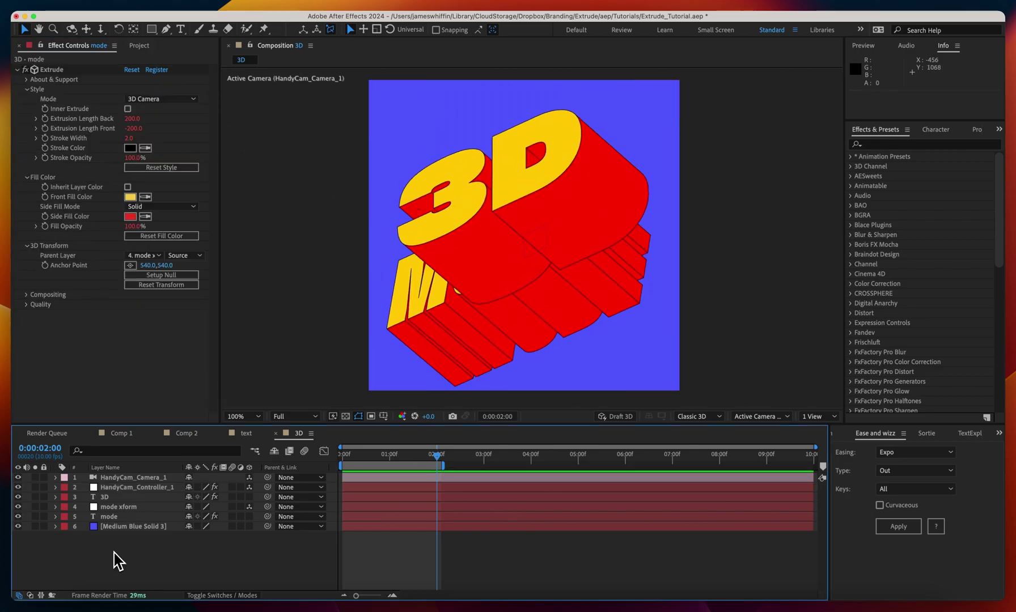
{"action": "left_click", "coordinate": [109, 516]}
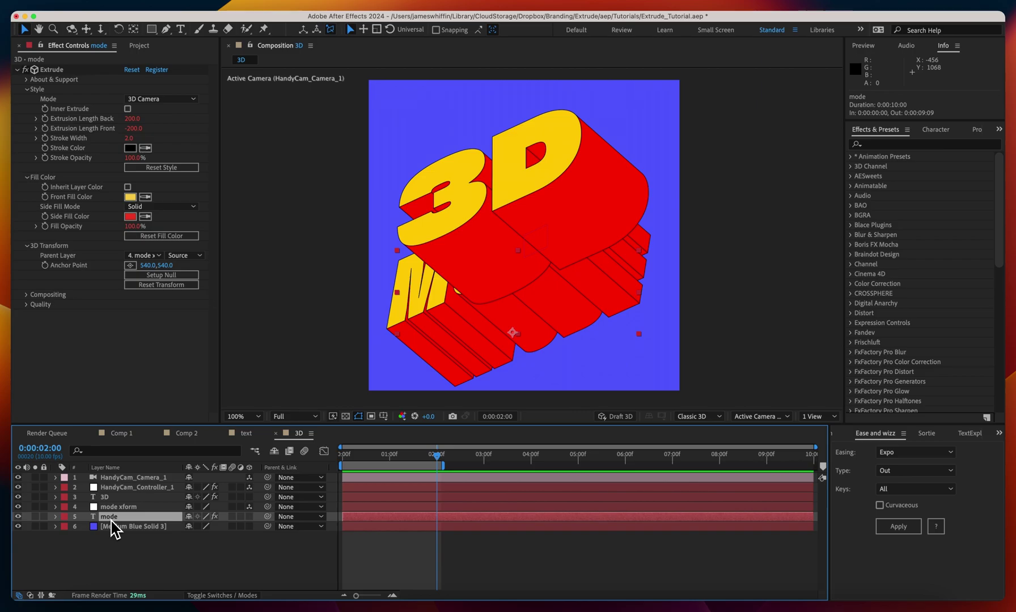
{"action": "left_click_drag", "start_coordinate": [103, 497], "coordinate": [108, 519]}
{"action": "left_click", "coordinate": [123, 543]}
{"action": "left_click", "coordinate": [117, 500]}
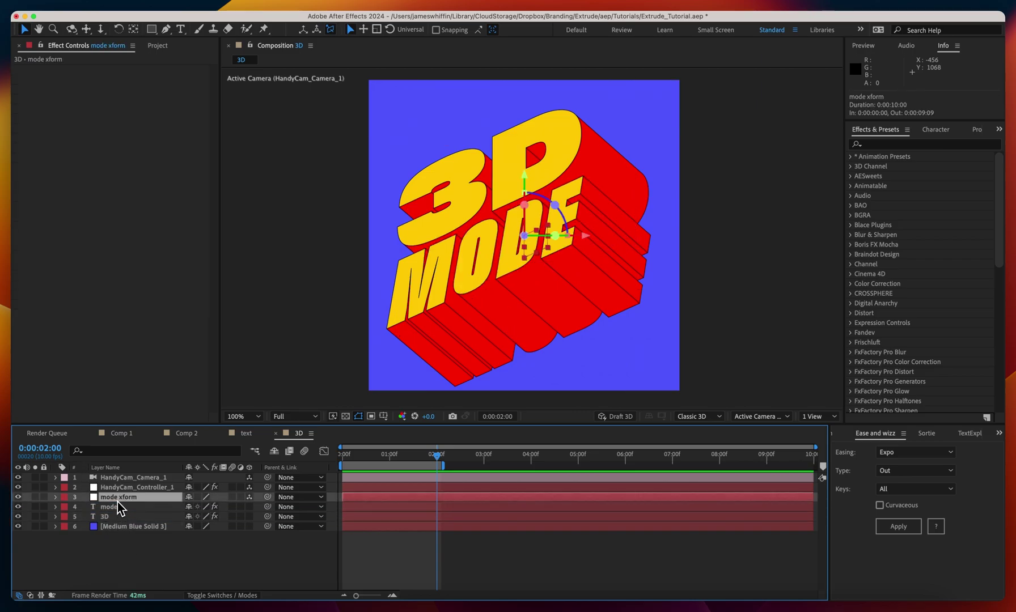
{"action": "key", "text": "super+Up"}
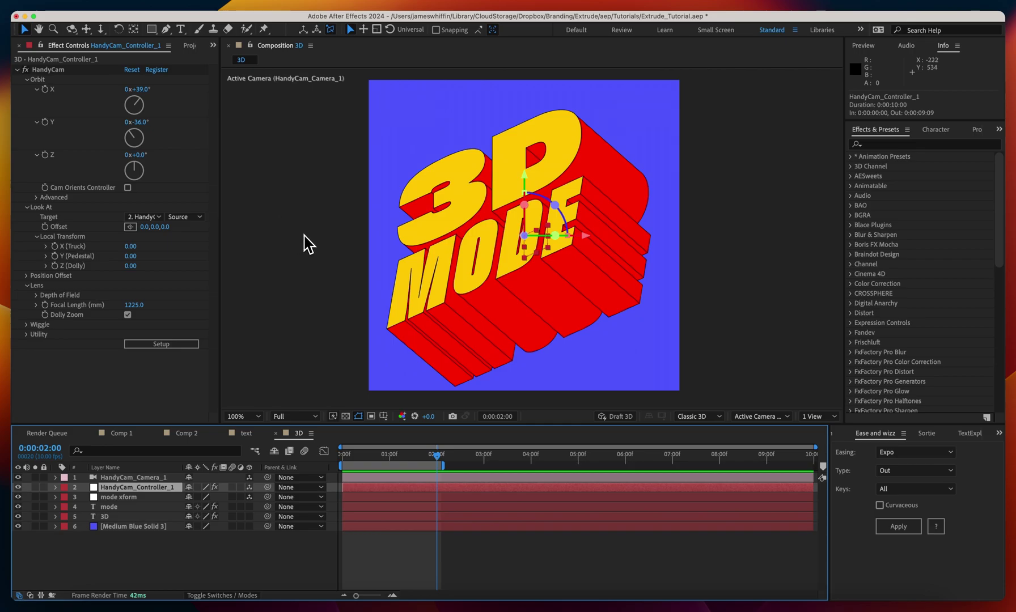
- Set the HandyCam Focal Length to 35 with Dolly Zoom enabled
{"action": "left_click_drag", "start_coordinate": [137, 90], "coordinate": [153, 93]}
{"action": "left_click", "coordinate": [135, 305]}
{"action": "type", "text": "20"}
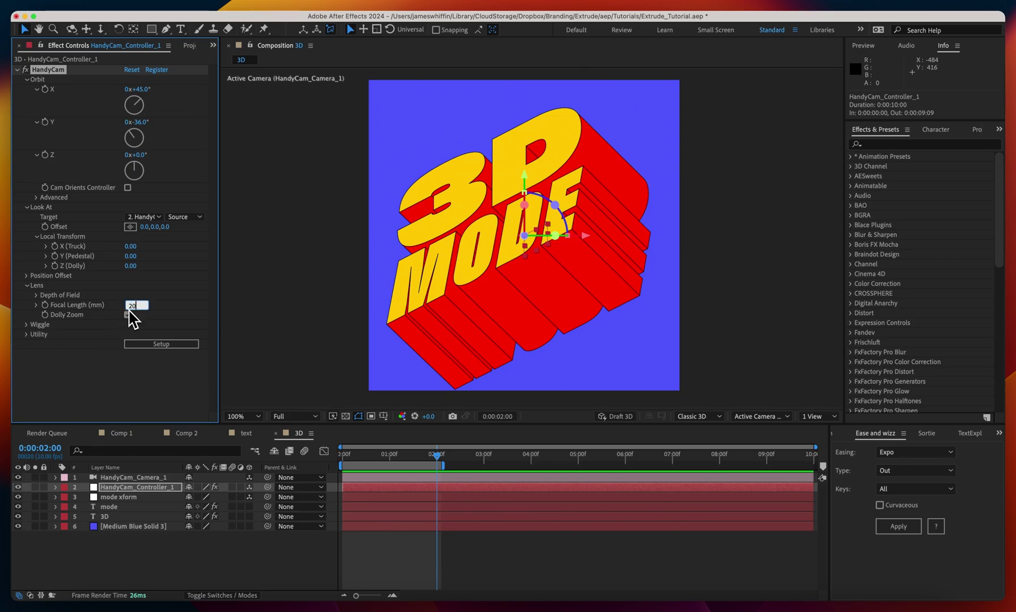
{"action": "left_click", "coordinate": [128, 315]}
{"action": "mouse_move", "coordinate": [131, 305]}
{"action": "left_mouse_down"}
{"action": "mouse_move", "coordinate": [148, 312]}
{"action": "mouse_move", "coordinate": [107, 315]}
{"action": "mouse_move", "coordinate": [171, 309]}
{"action": "mouse_move", "coordinate": [137, 304]}
{"action": "left_mouse_up"}
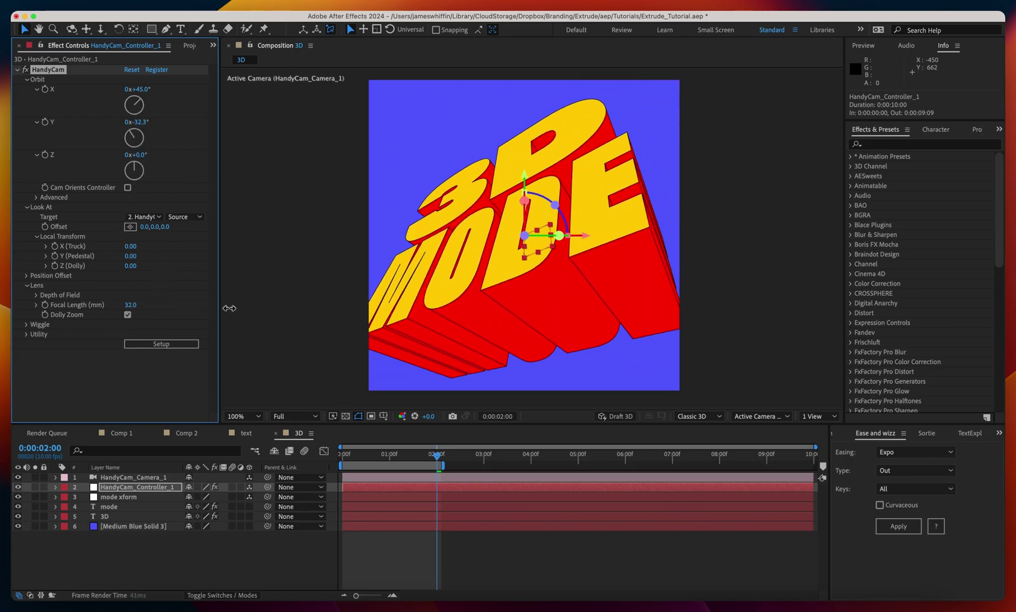
{"action": "left_click", "coordinate": [131, 305]}
{"action": "type", "text": "35"}
{"action": "key", "text": "Return"}
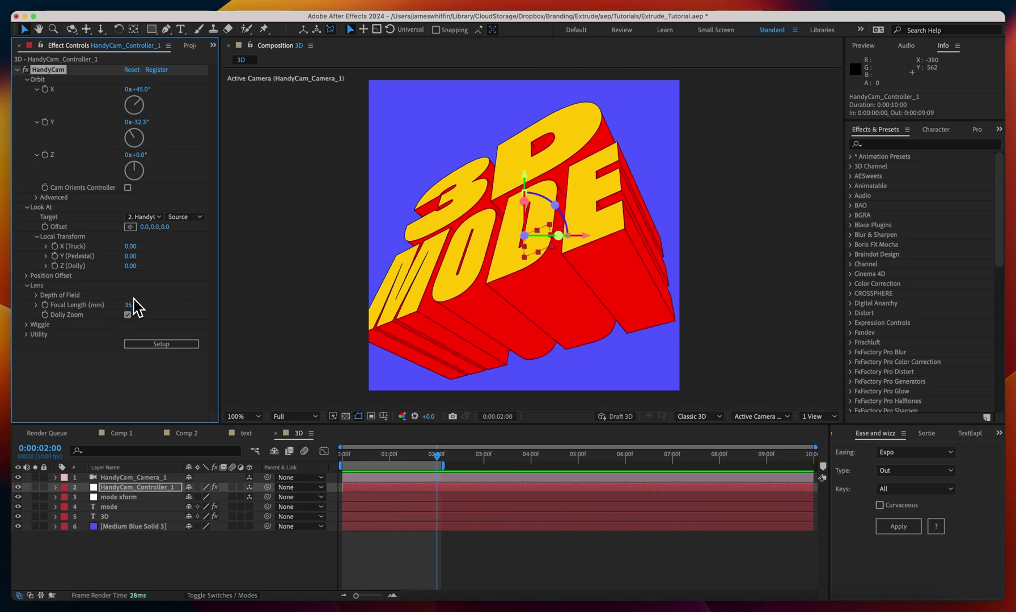
- Set Orbit X and Orbit Y to 0 for a head-on view of 3D MODE
{"action": "left_click", "coordinate": [95, 121]}
{"action": "left_click", "coordinate": [137, 89]}
{"action": "type", "text": "0"}
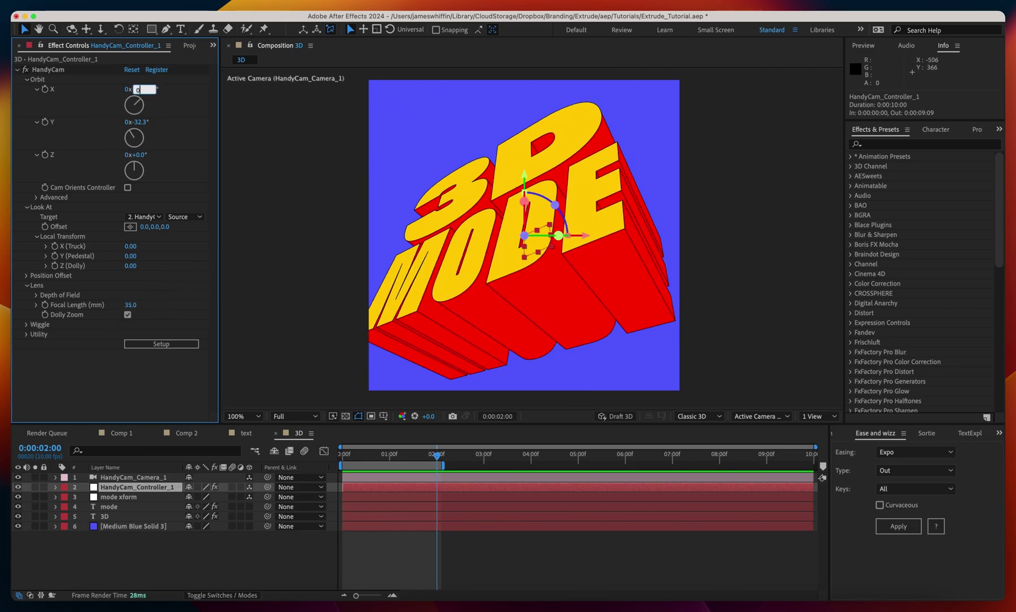
{"action": "key", "text": "Return"}
{"action": "left_click", "coordinate": [136, 122]}
{"action": "type", "text": "0"}
{"action": "key", "text": "Return"}
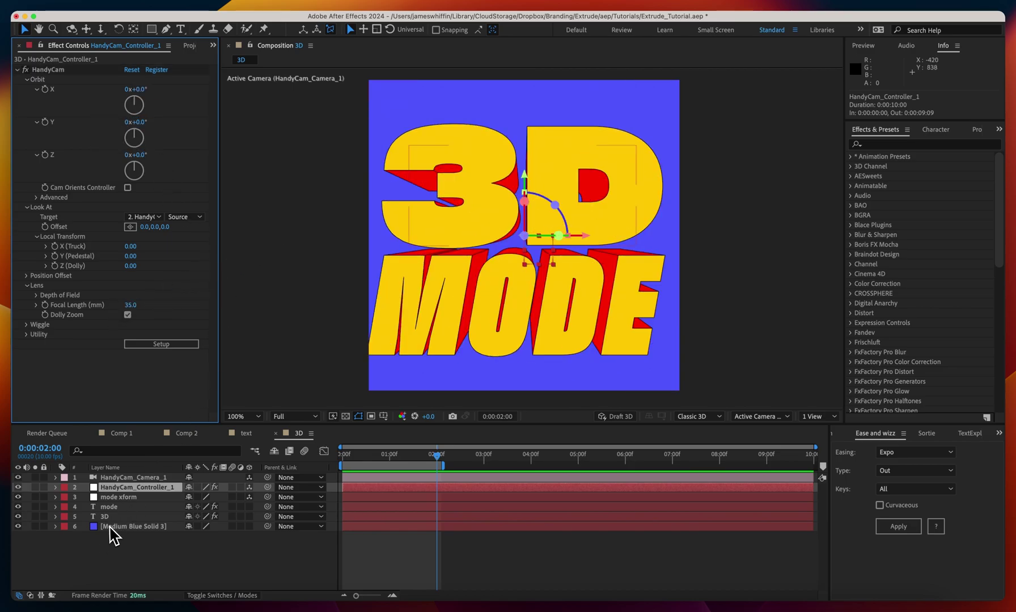
- Keyframe mode xform's Y Rotation at 0° at 0:00 and 1x+0° at 2:00
{"action": "left_click", "coordinate": [117, 497]}
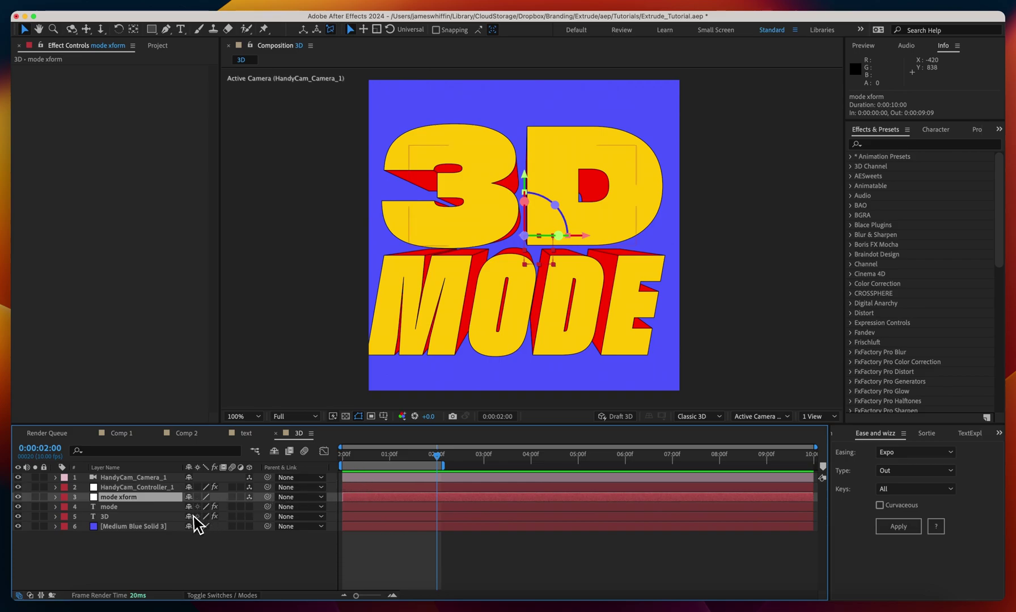
{"action": "key", "text": "r"}
{"action": "key", "text": "Home"}
{"action": "left_click", "coordinate": [85, 527]}
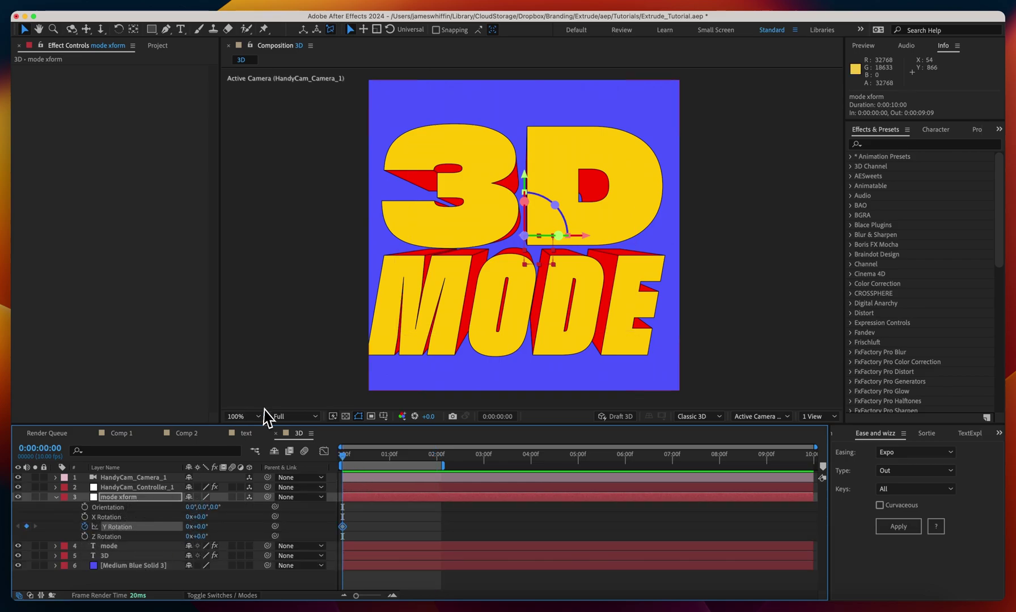
{"action": "key", "text": "shift+End"}
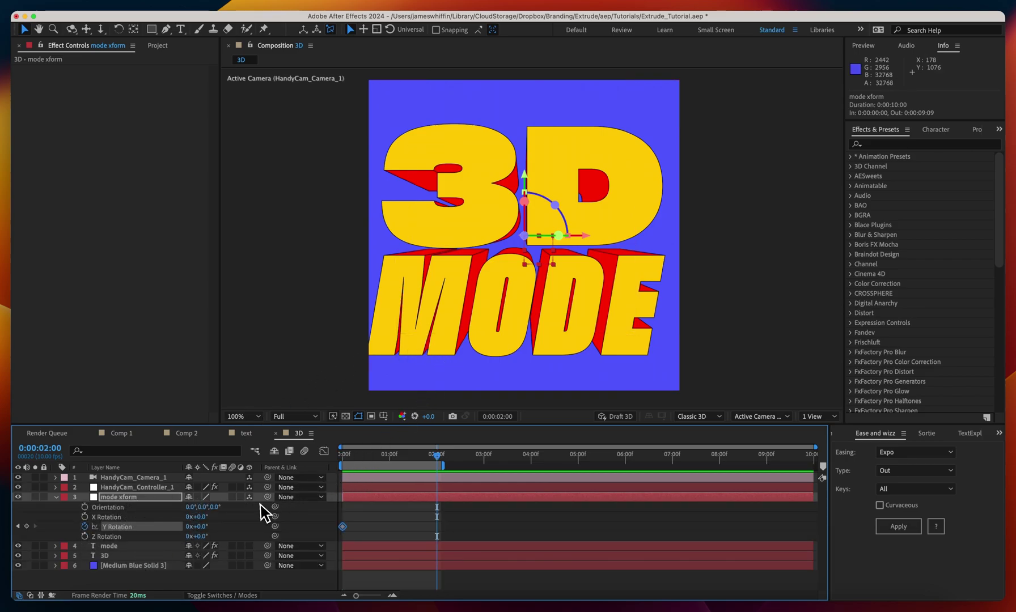
{"action": "left_click", "coordinate": [191, 527]}
{"action": "type", "text": "1"}
{"action": "key", "text": "Return"}
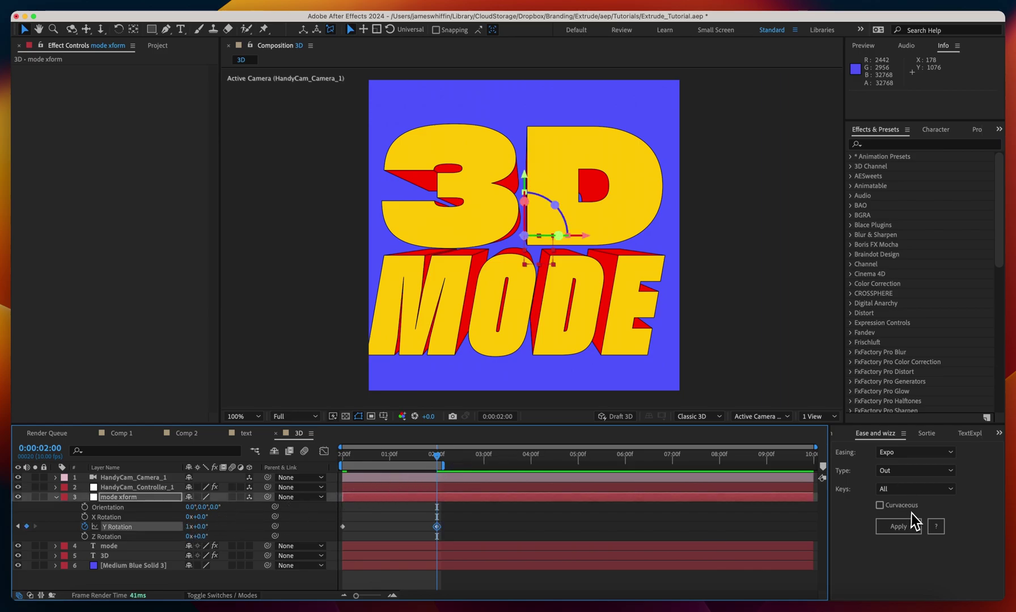
- Preview the MODE rotation from the start, then collapse the mode xform properties
{"action": "left_click", "coordinate": [899, 526]}
{"action": "left_click", "coordinate": [471, 527]}
{"action": "key", "text": "Home"}
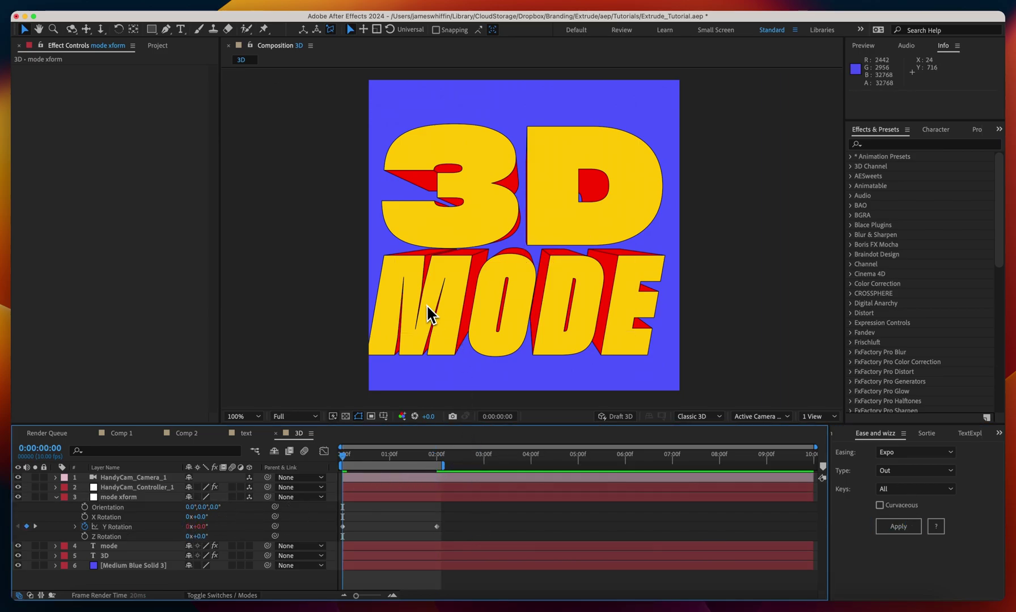
{"action": "key", "text": "space"}
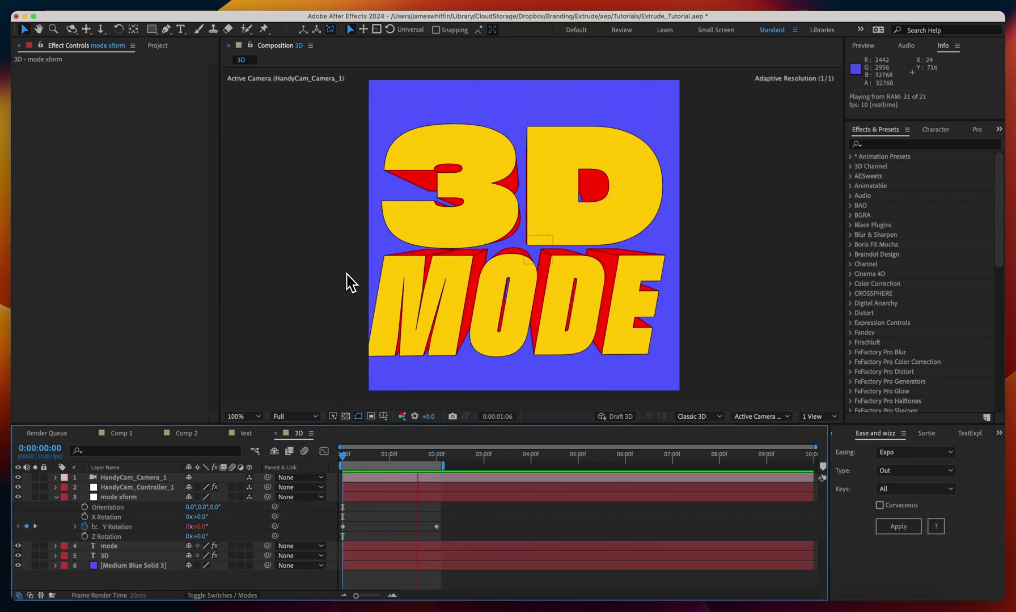
{"action": "left_click", "coordinate": [56, 497]}
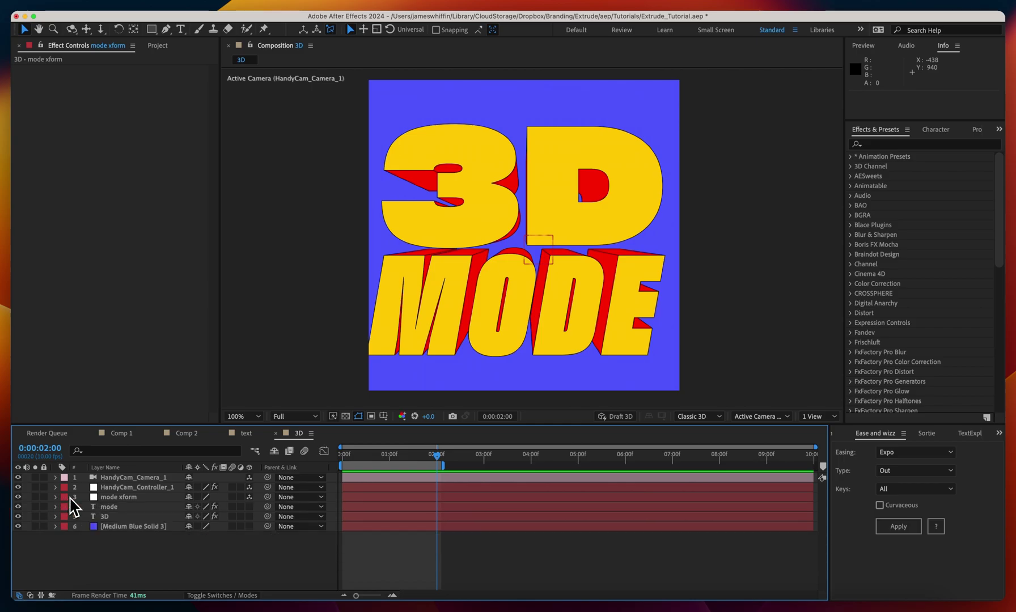
- Keyframe HandyCam_Controller_1's Z (Dolly) at 1240 on the first frame
{"action": "left_click", "coordinate": [107, 489]}
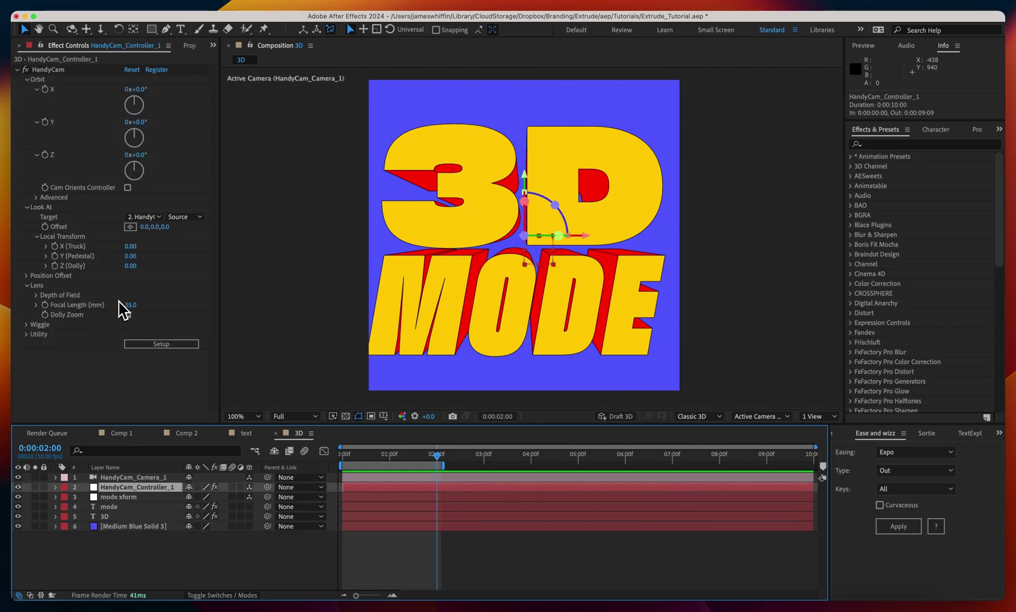
{"action": "key", "text": "Home"}
{"action": "left_click", "coordinate": [109, 268]}
{"action": "key", "text": "Home"}
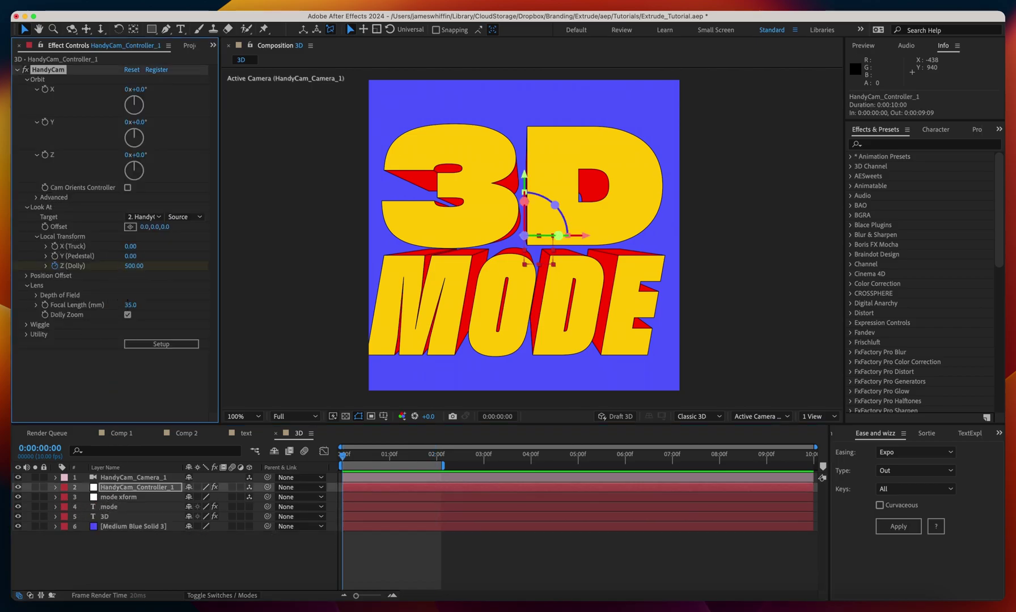
{"action": "left_click_drag", "start_coordinate": [133, 266], "coordinate": [139, 279]}
- Set Z (Dolly) to 0 at 2 seconds and apply Expo easing
{"action": "key", "text": "u"}
{"action": "key", "text": "shift+End"}
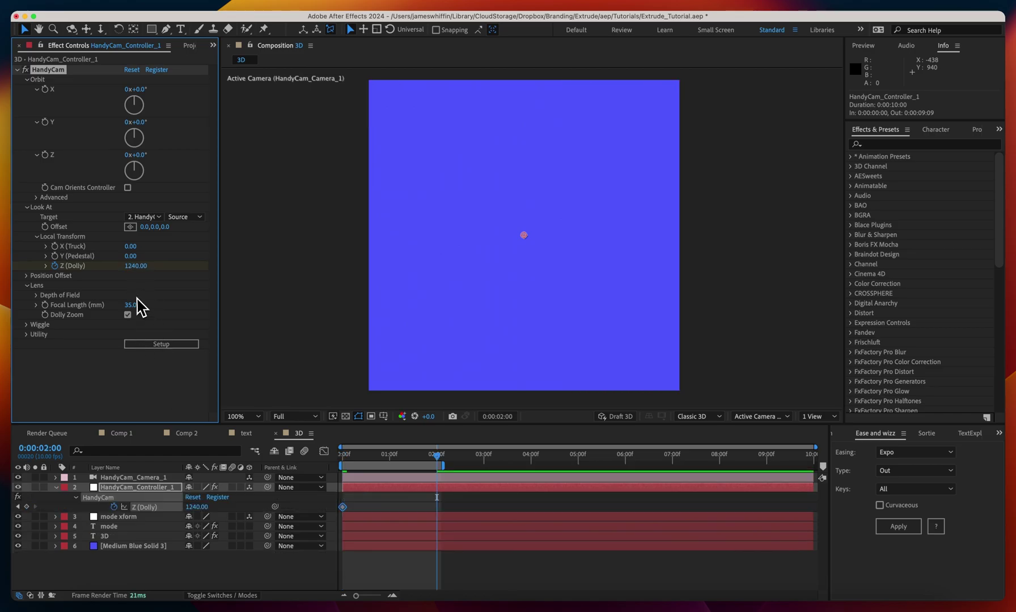
{"action": "left_click", "coordinate": [135, 267]}
{"action": "type", "text": "0"}
{"action": "key", "text": "Return"}
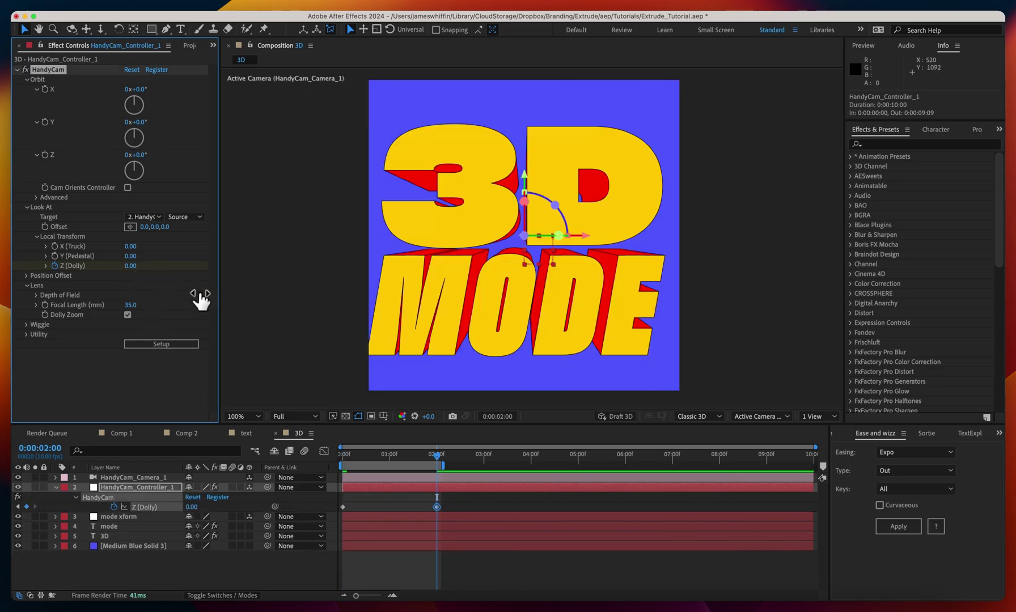
{"action": "left_click", "coordinate": [895, 527]}
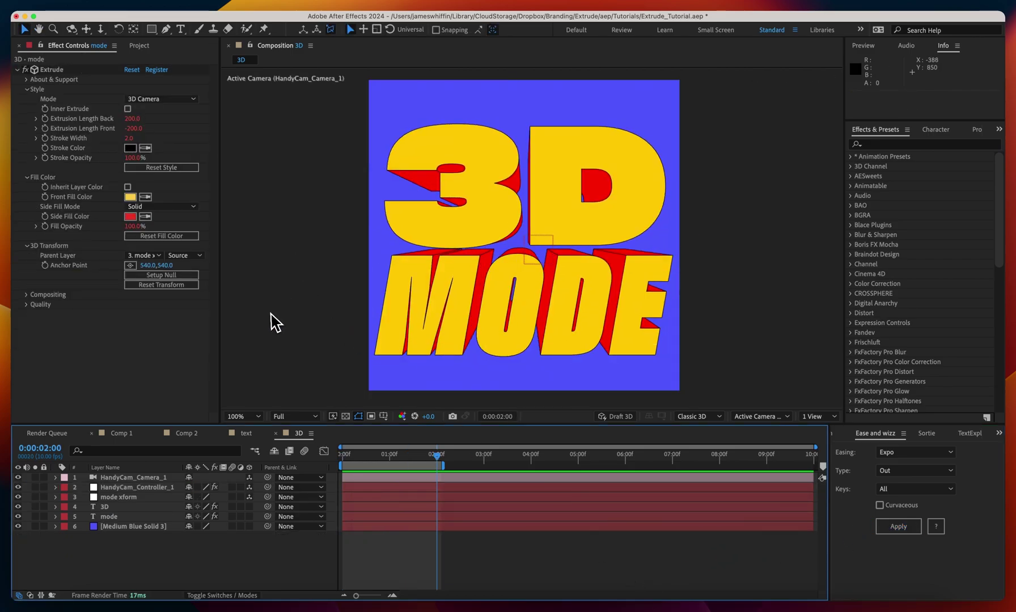
- Tilt the HandyCam Orbit X to about 10 degrees
{"action": "left_click", "coordinate": [133, 487]}
{"action": "left_click", "coordinate": [133, 111]}
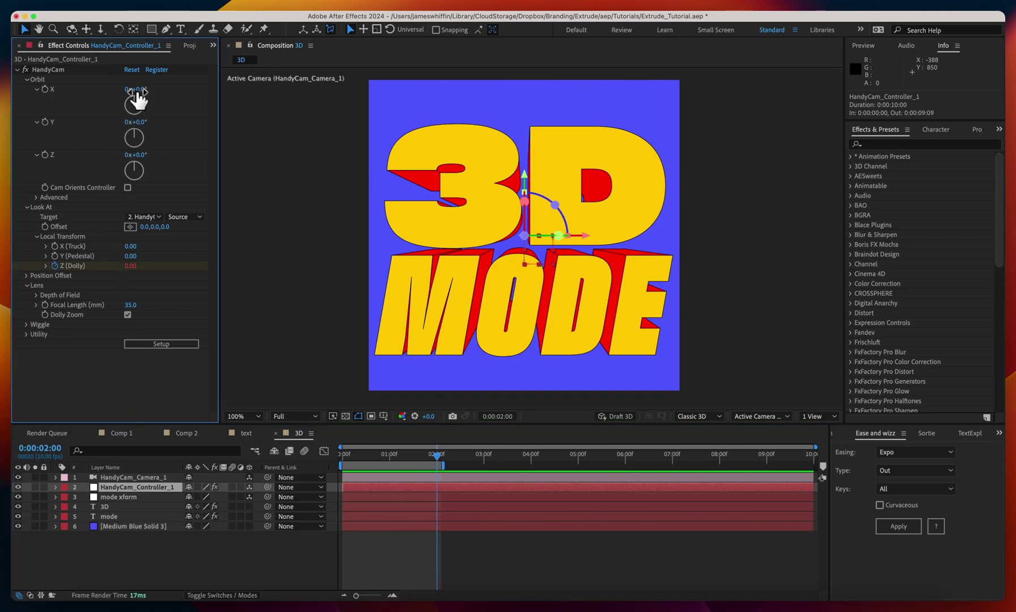
{"action": "left_click_drag", "start_coordinate": [127, 90], "coordinate": [199, 94]}
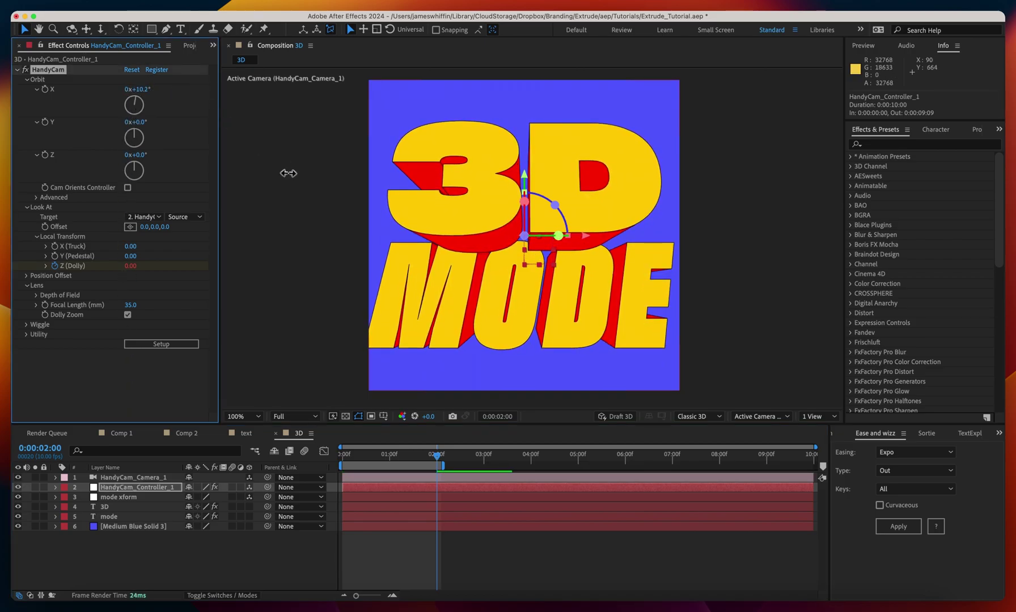
- Move the 3D layer below the mode layer and return to the start
{"action": "left_click_drag", "start_coordinate": [104, 507], "coordinate": [104, 525]}
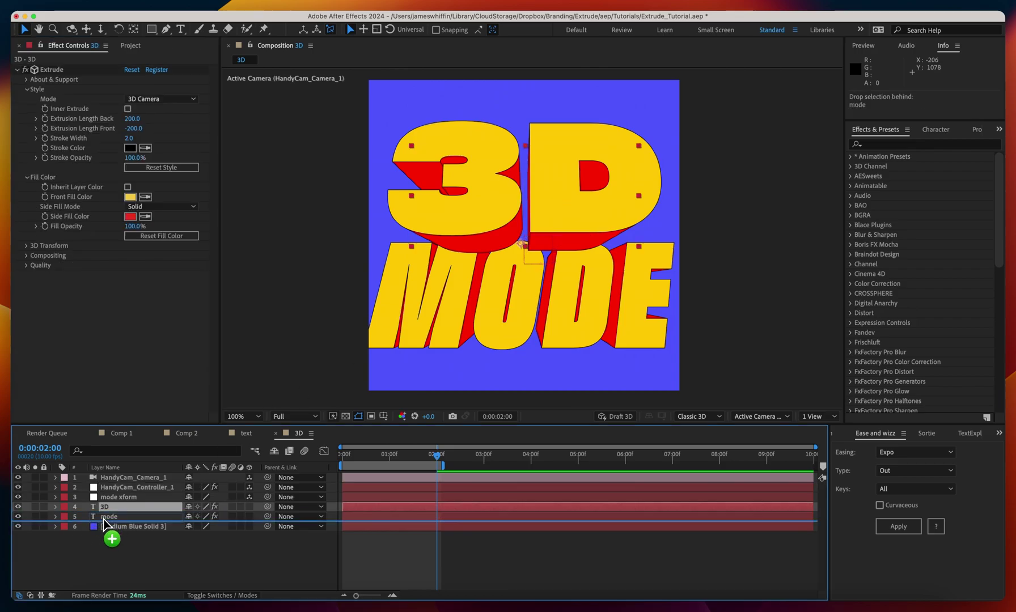
{"action": "key", "text": "Home"}
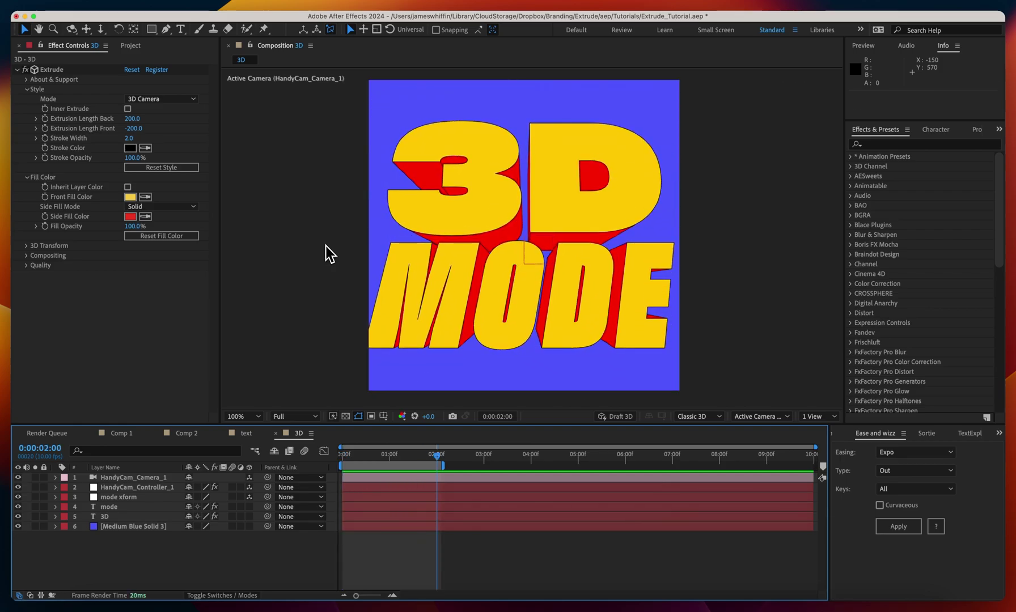
{"action": "left_click_drag", "start_coordinate": [329, 254], "coordinate": [329, 244]}
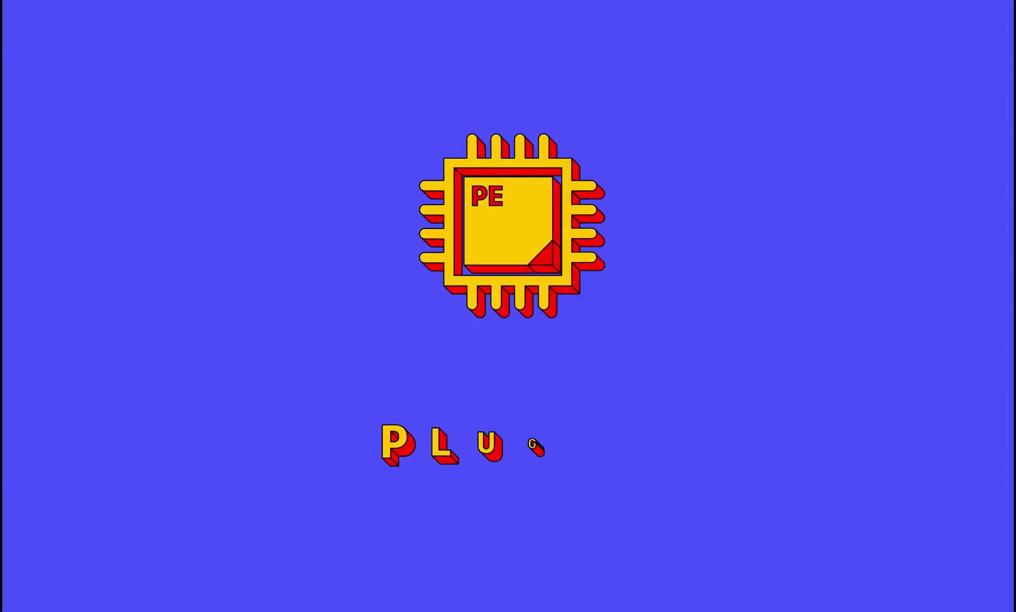